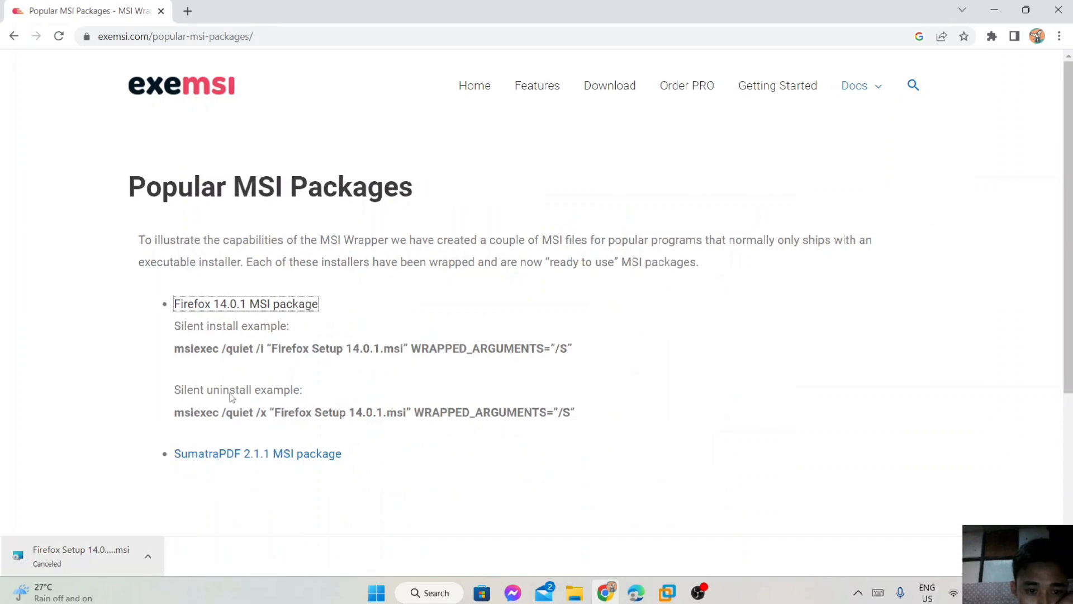
# Minimize Chrome to reveal the Downloads folder holding Firefox Setup 14.0.1.
pyautogui.click(994, 9)
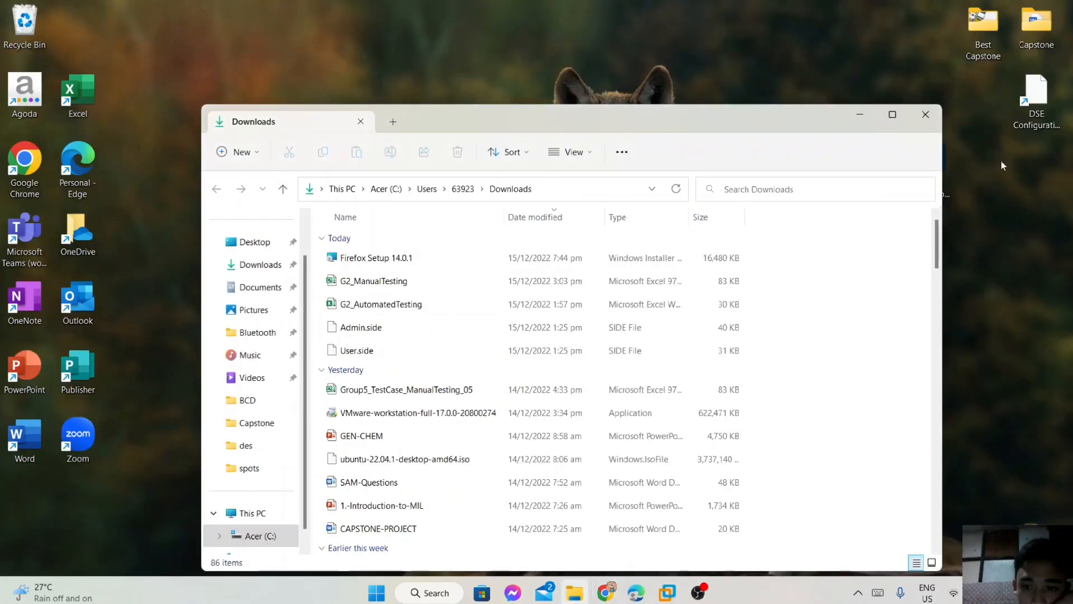
# Bring the VM window back and minimize Server Manager to show the guest desktop.
pyautogui.click(860, 115)
pyautogui.click(666, 589)
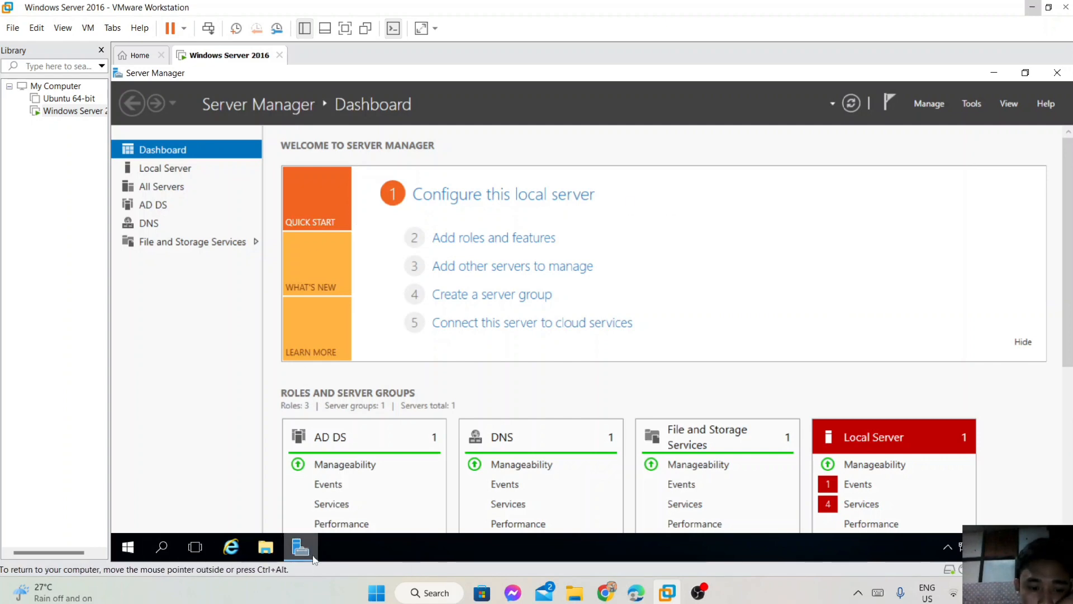
pyautogui.click(986, 74)
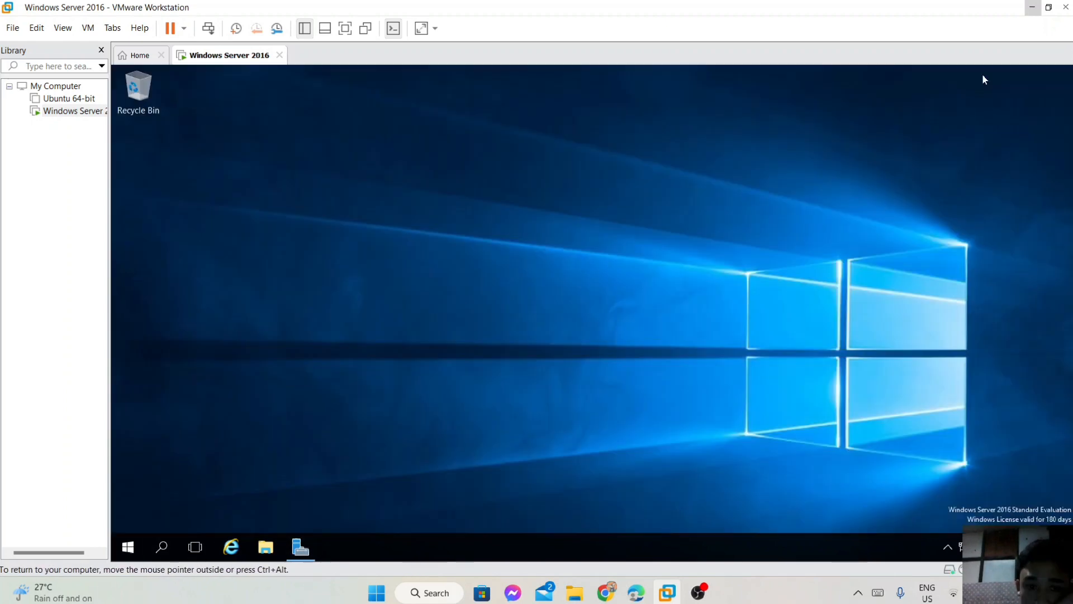
pyautogui.click(88, 28)
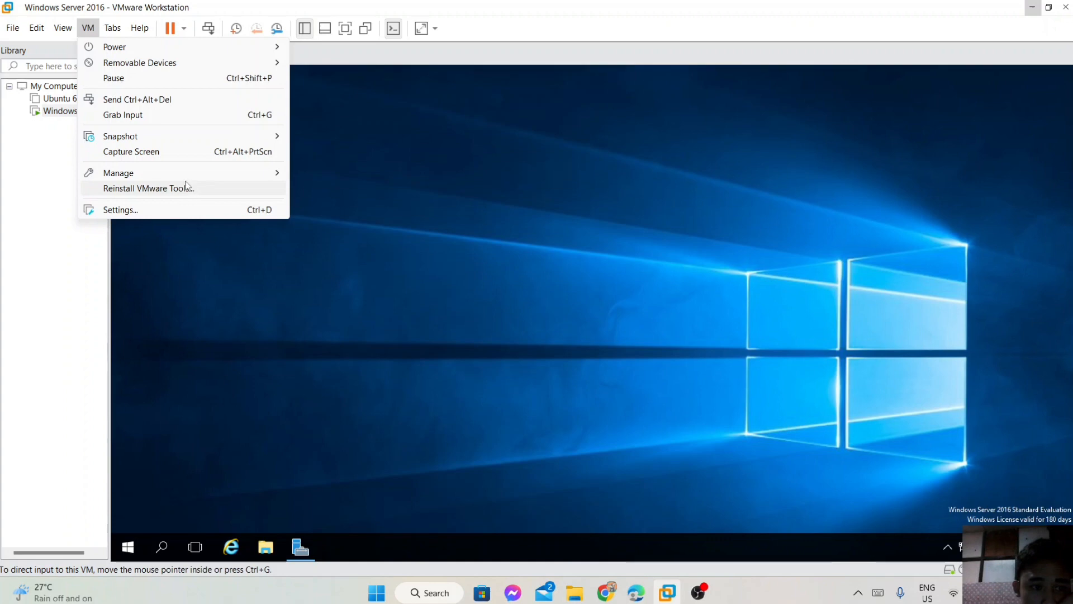
pyautogui.click(347, 115)
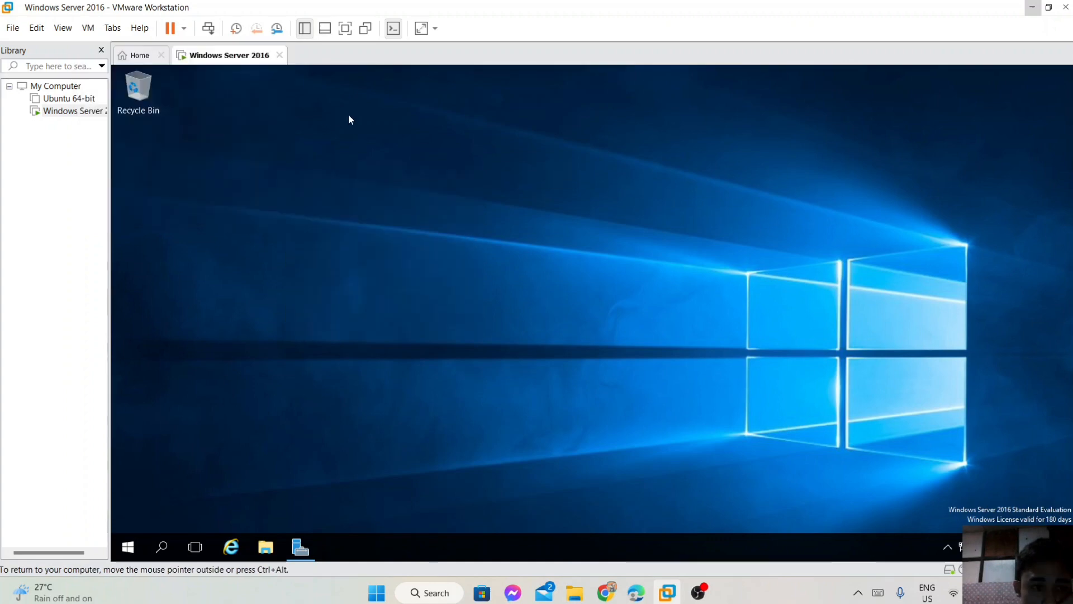
# Set the Windows Server 2016 VM's Shared Folders option to Always enabled and apply.
pyautogui.rightClick(215, 55)
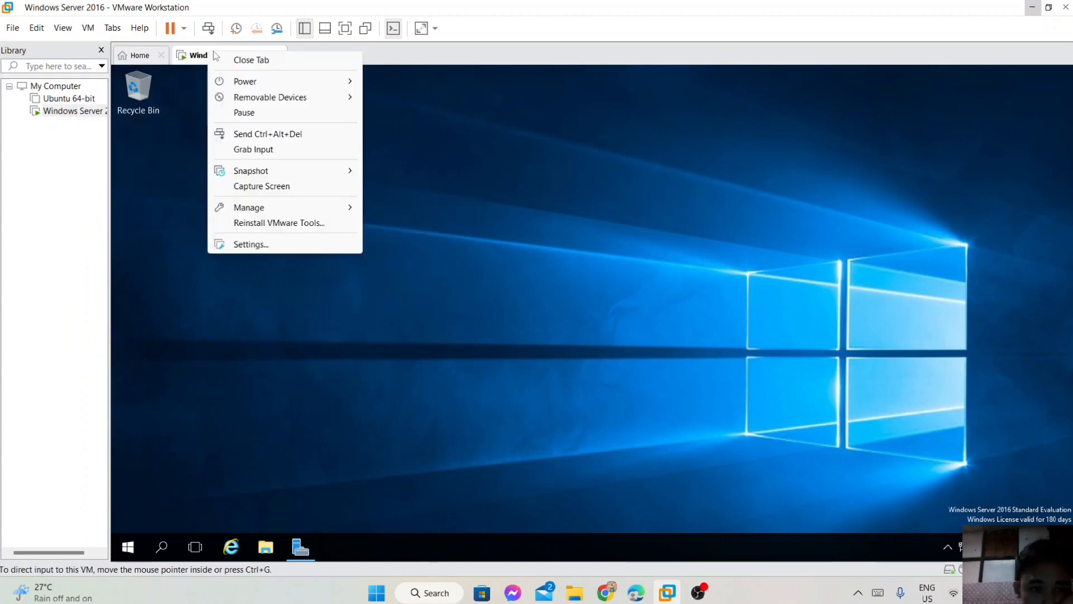
pyautogui.click(280, 246)
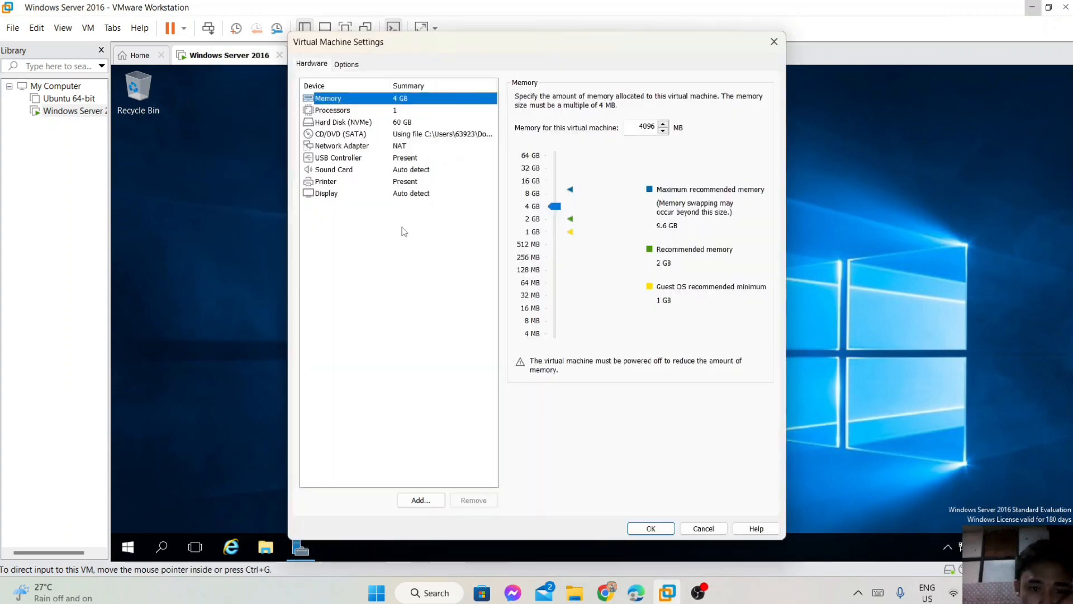
pyautogui.click(343, 66)
pyautogui.click(339, 122)
pyautogui.click(533, 141)
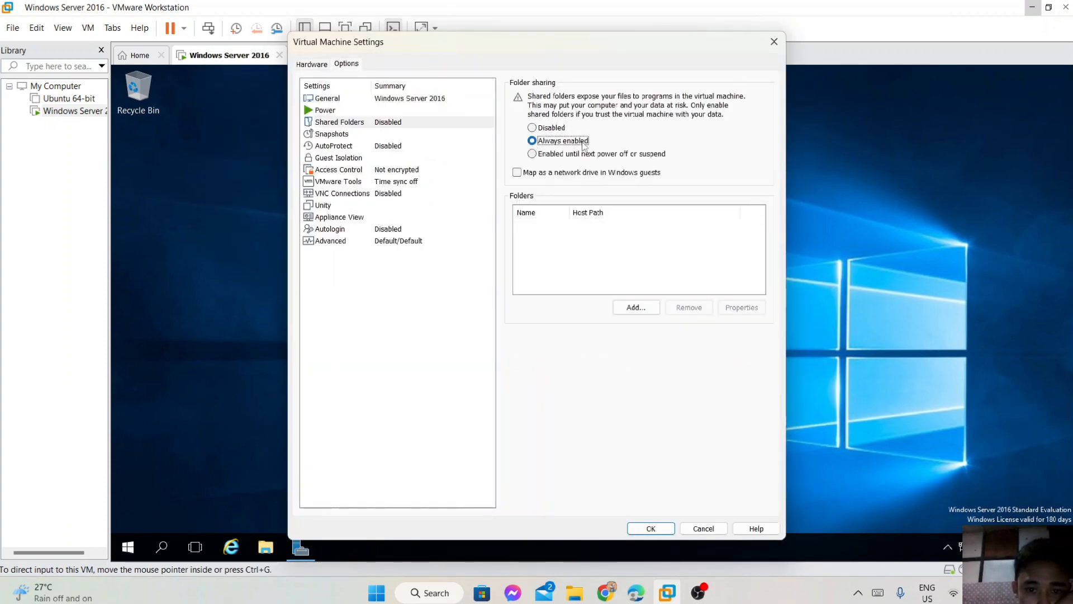
pyautogui.click(649, 529)
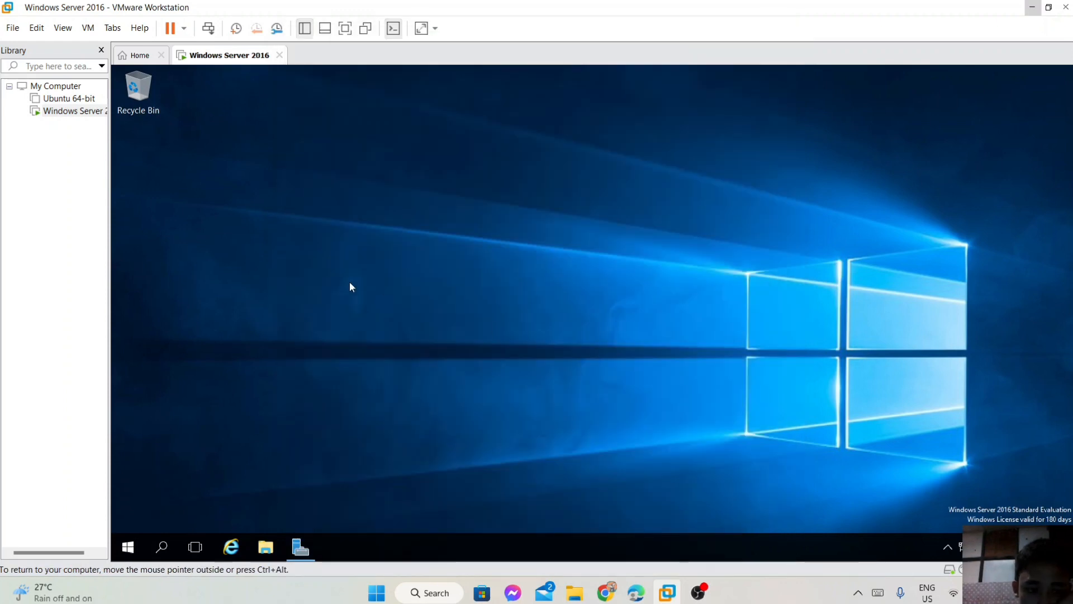
pyautogui.rightClick(291, 250)
# Create a new folder named msi on the VM desktop and open it.
pyautogui.moveTo(352, 351)
pyautogui.click(455, 285)
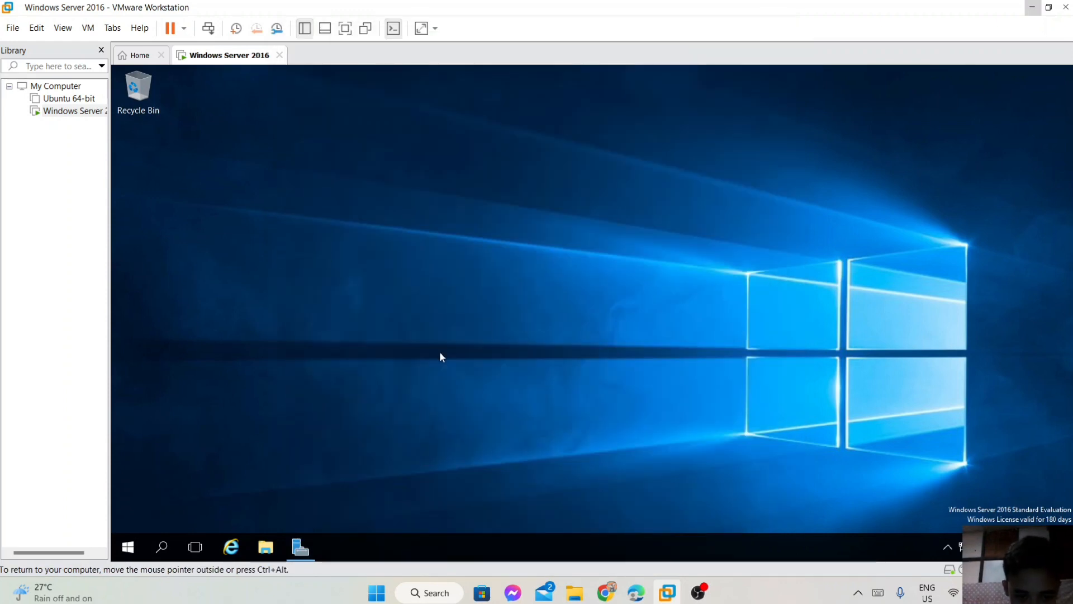
pyautogui.click(373, 259)
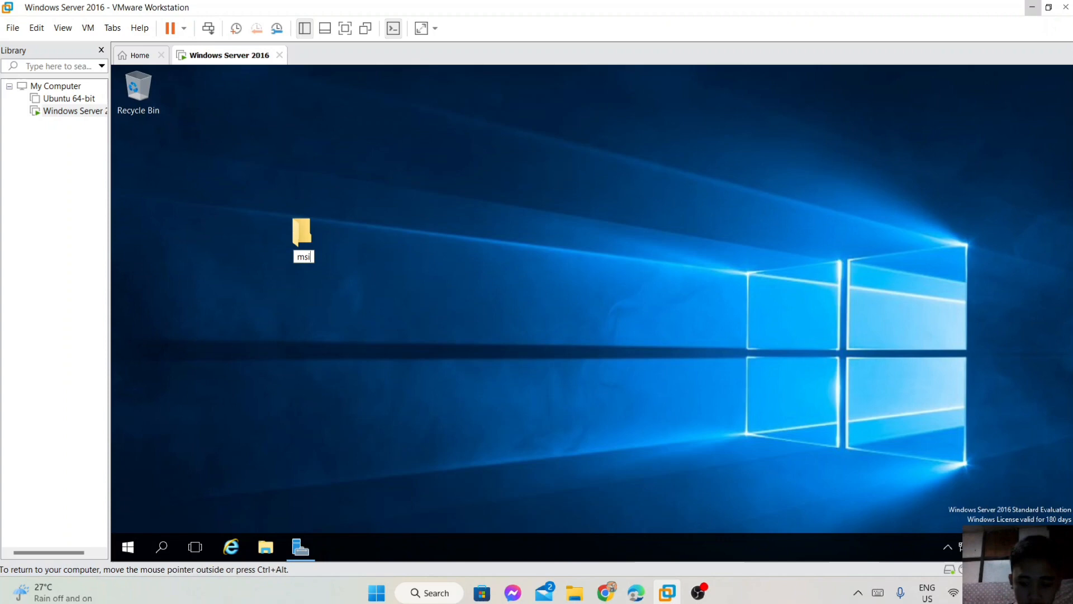
pyautogui.doubleClick(294, 242)
# Copy Firefox Setup 14.0.1 from the host Downloads folder into msi, then close both windows.
pyautogui.moveTo(432, 102); pyautogui.dragTo(397, 102)
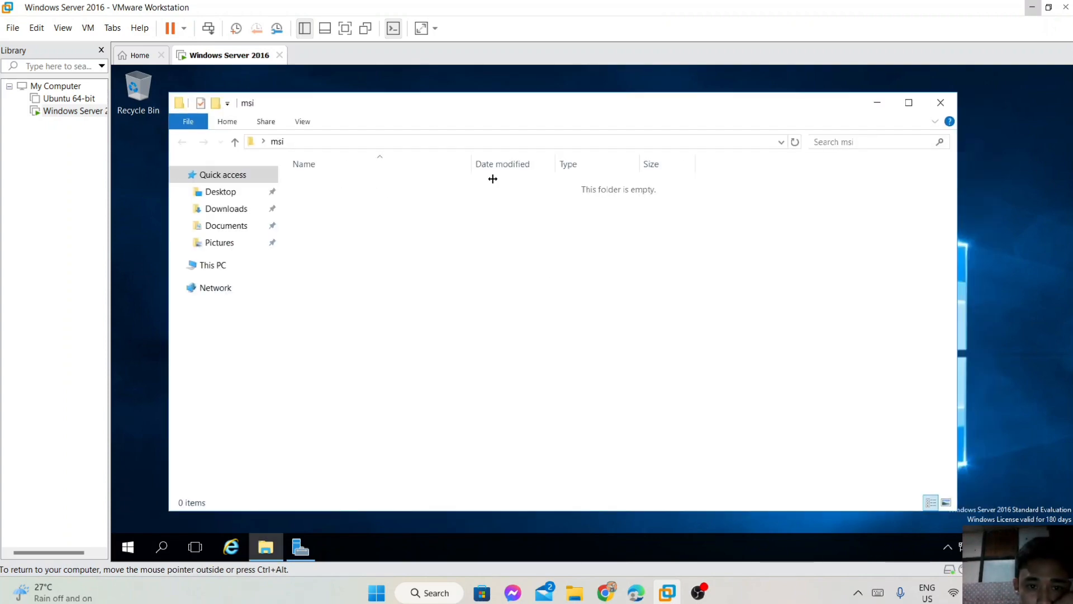
pyautogui.click(574, 592)
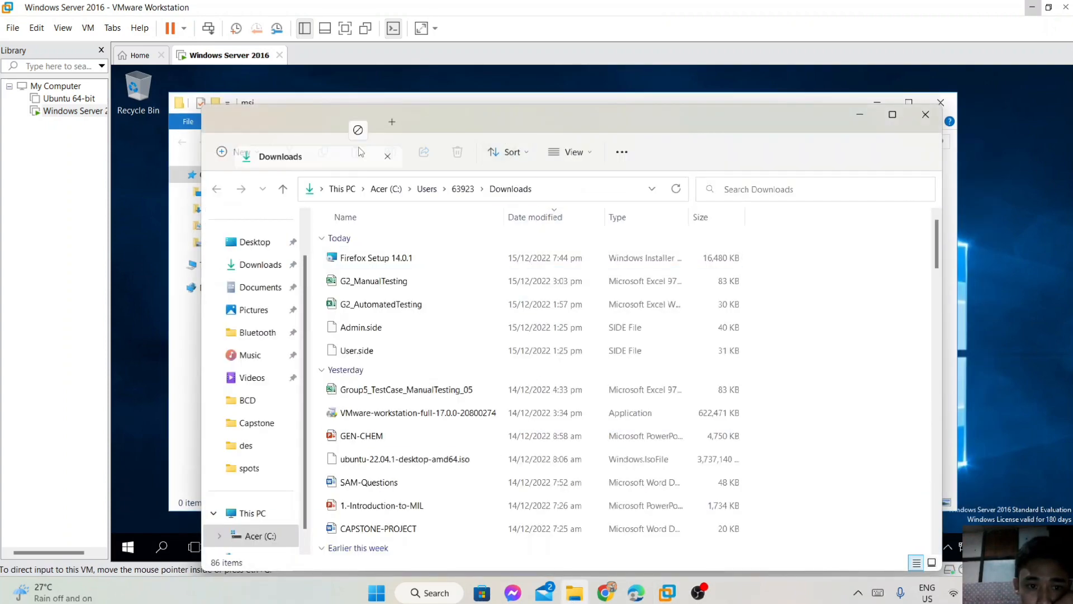
pyautogui.moveTo(427, 121); pyautogui.dragTo(551, 376)
pyautogui.click(503, 512)
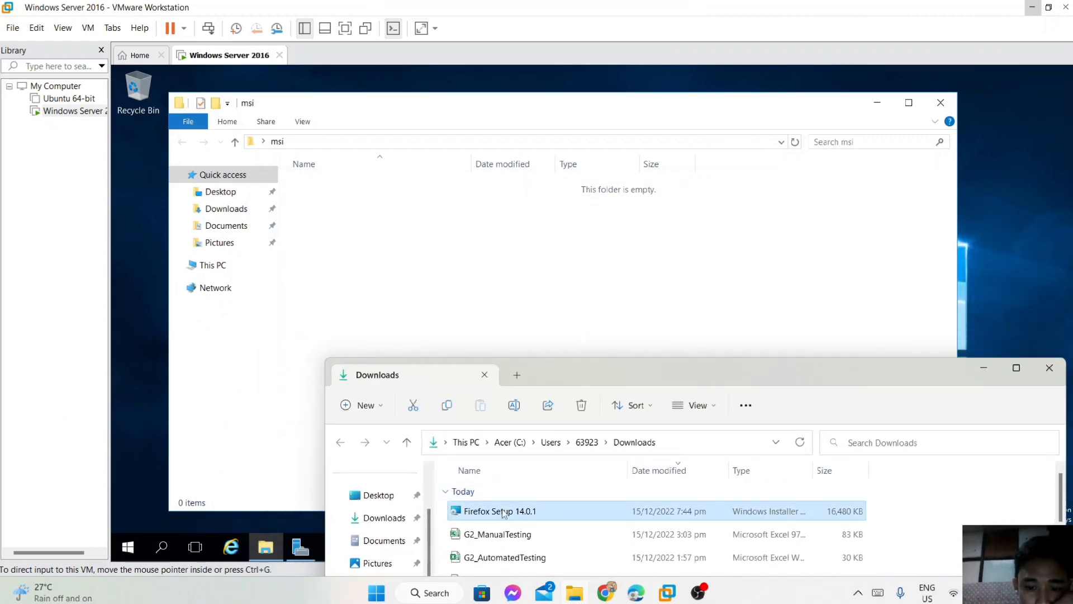
pyautogui.moveTo(490, 515); pyautogui.dragTo(354, 221)
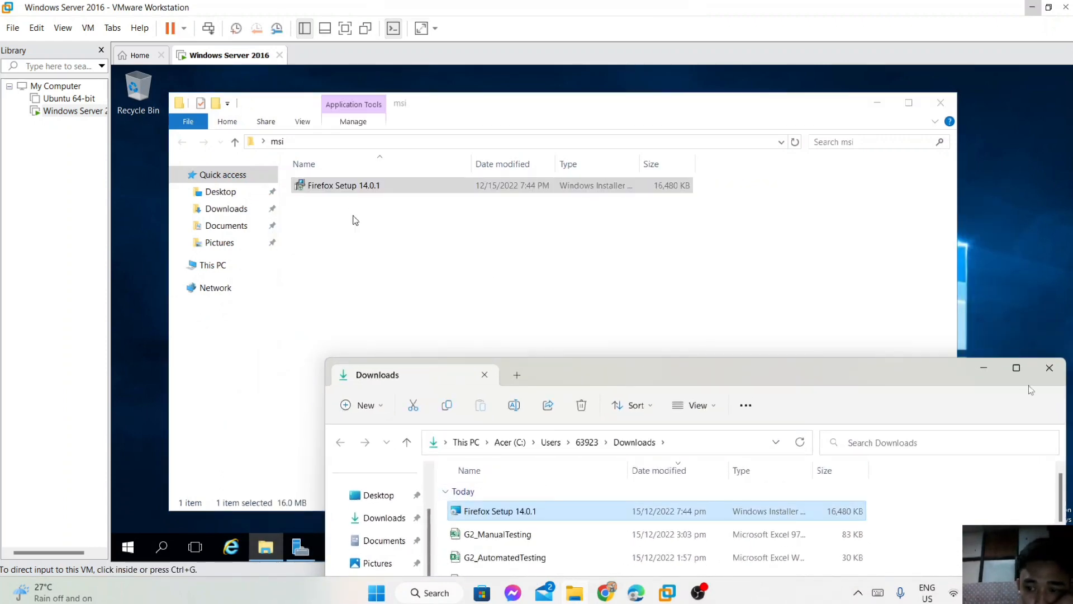
pyautogui.click(1049, 369)
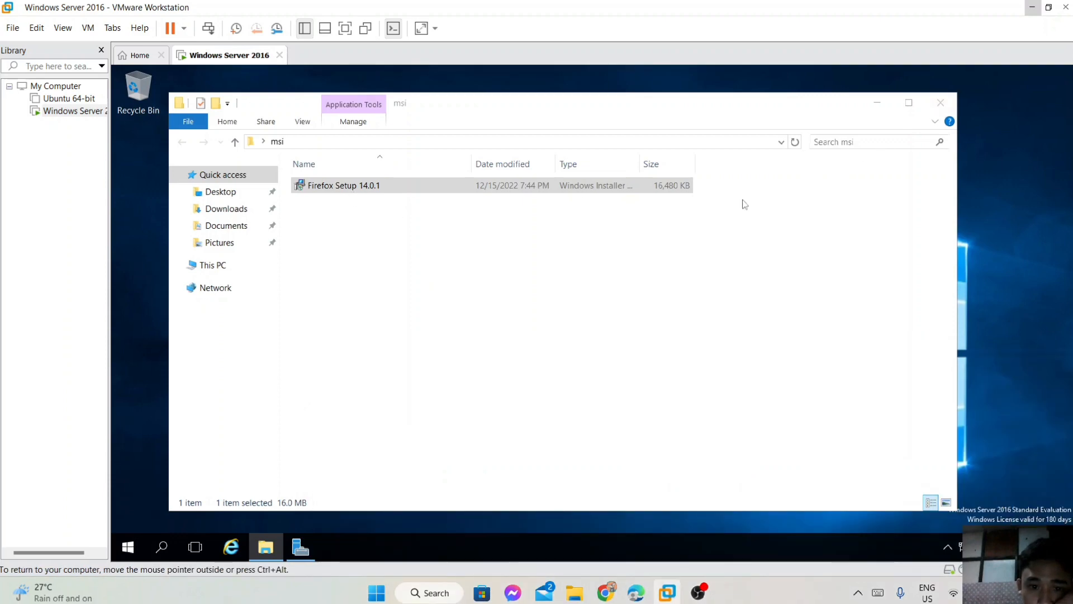
pyautogui.click(941, 103)
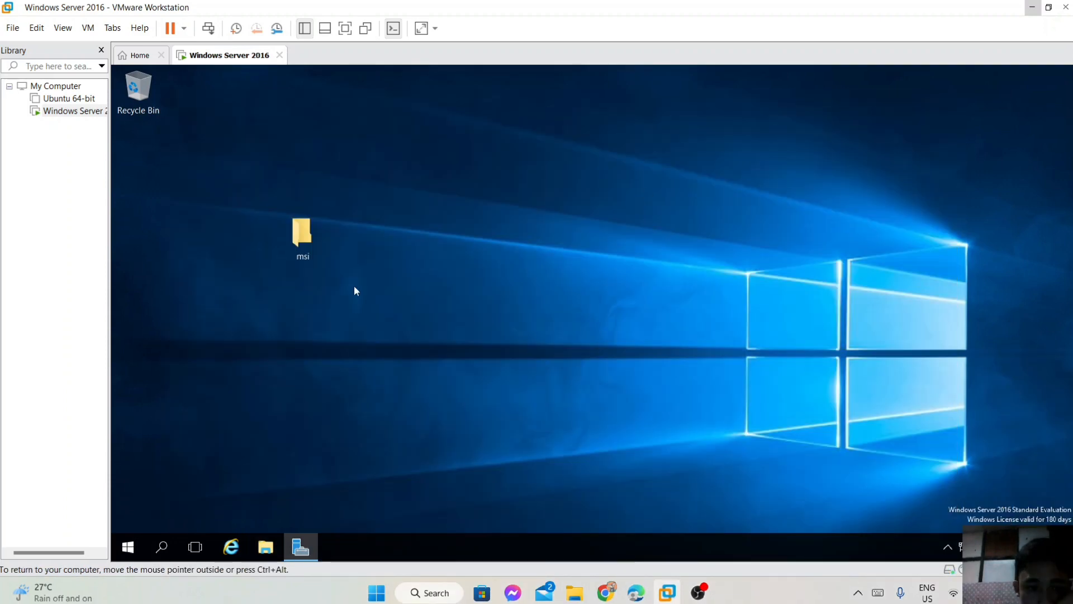
# Share the msi folder on the network from its Properties Sharing tab.
pyautogui.rightClick(303, 238)
pyautogui.click(353, 480)
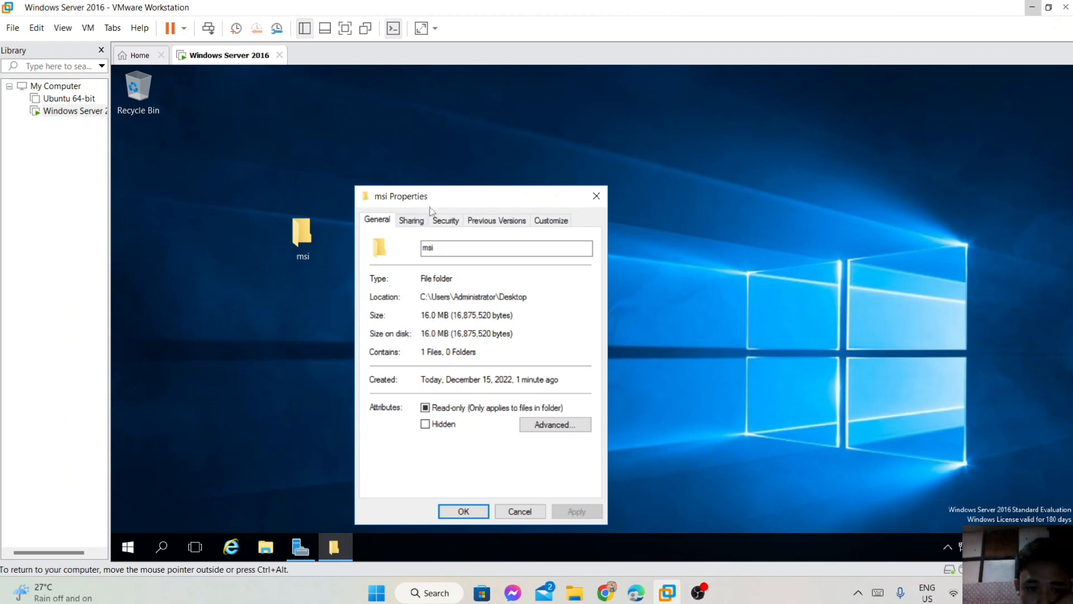
pyautogui.click(419, 226)
pyautogui.click(411, 318)
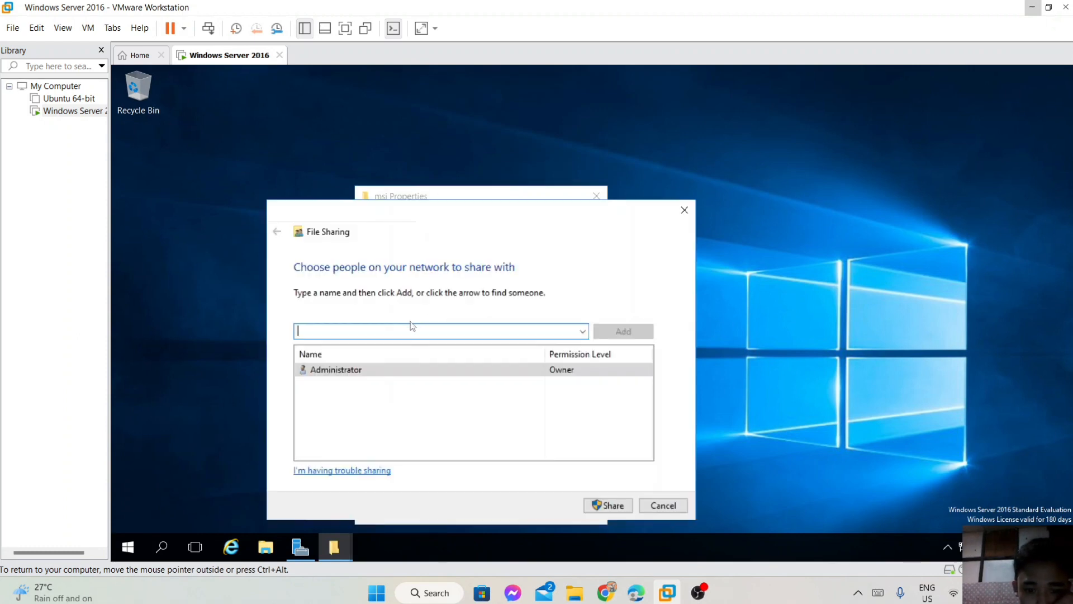
pyautogui.click(605, 506)
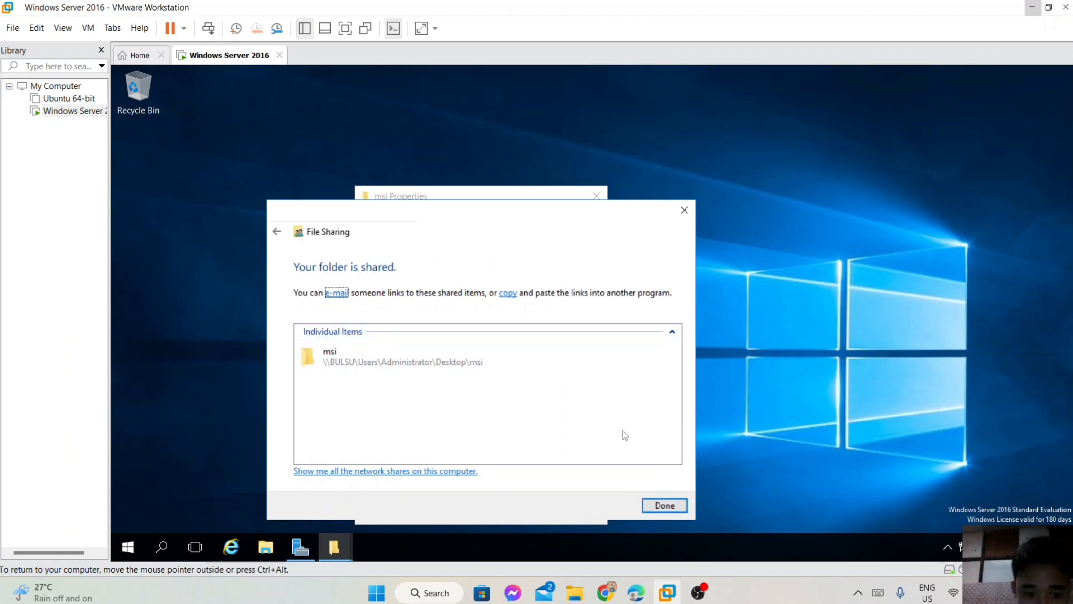
pyautogui.click(665, 506)
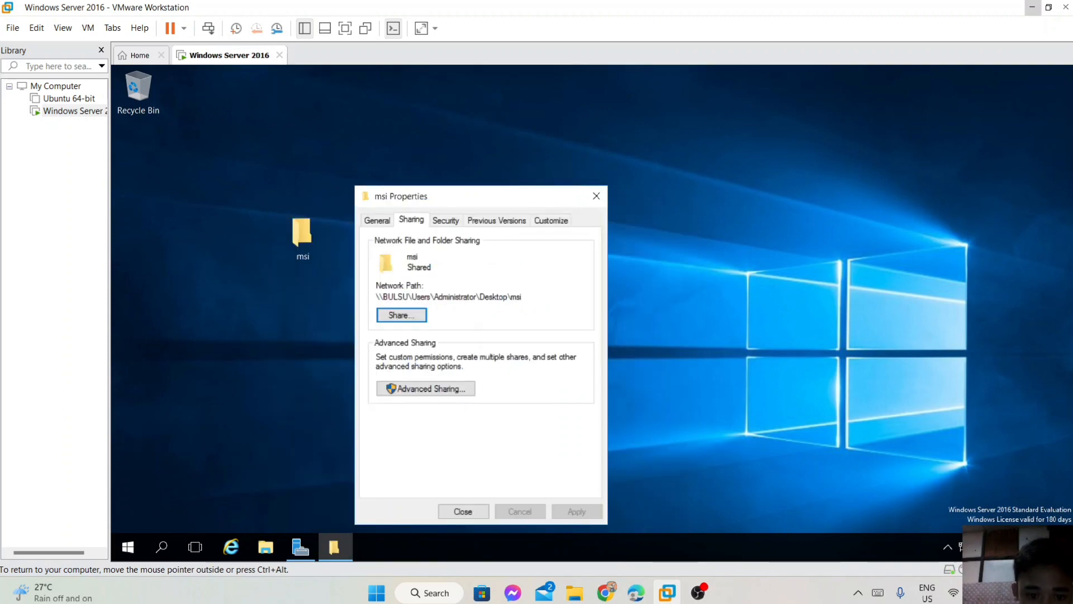
pyautogui.click(411, 316)
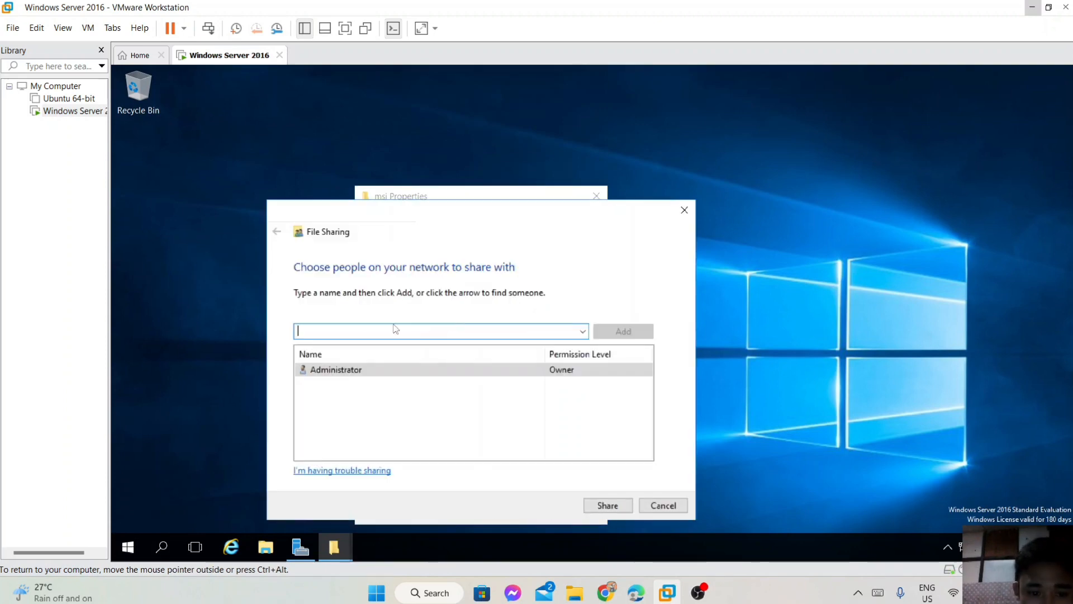
pyautogui.click(656, 510)
# Turn on Share this folder in msi's Advanced Sharing, then close the dialogs.
pyautogui.click(374, 222)
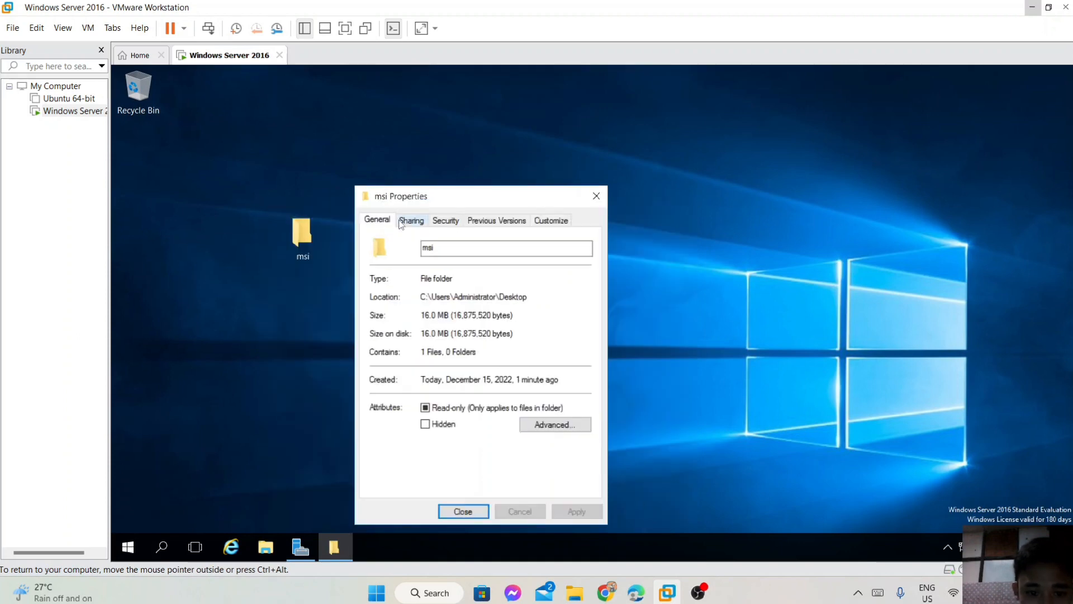
pyautogui.click(407, 222)
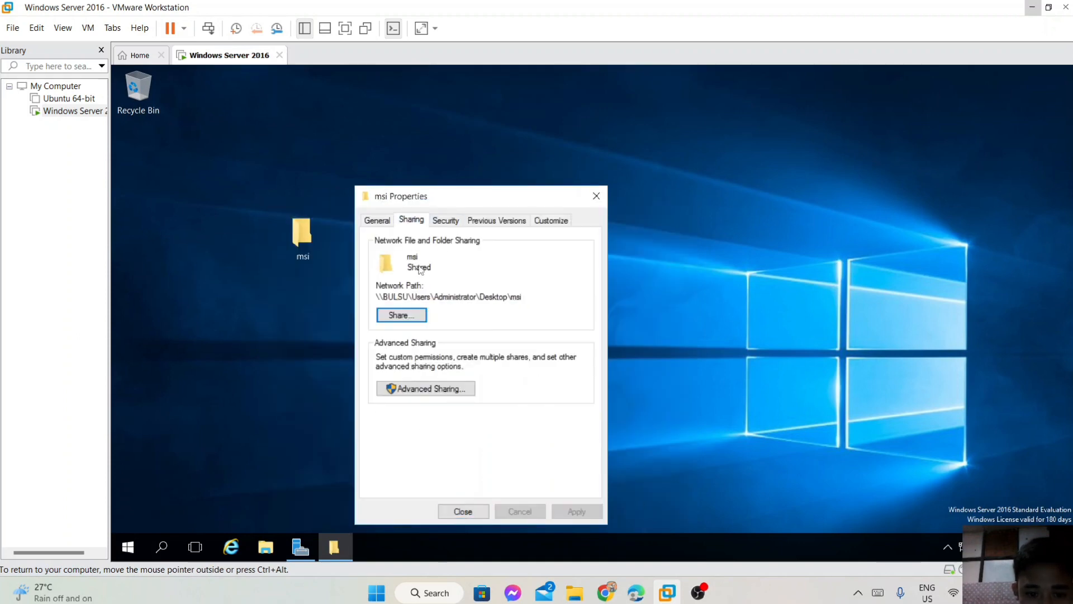
pyautogui.click(433, 388)
pyautogui.click(376, 245)
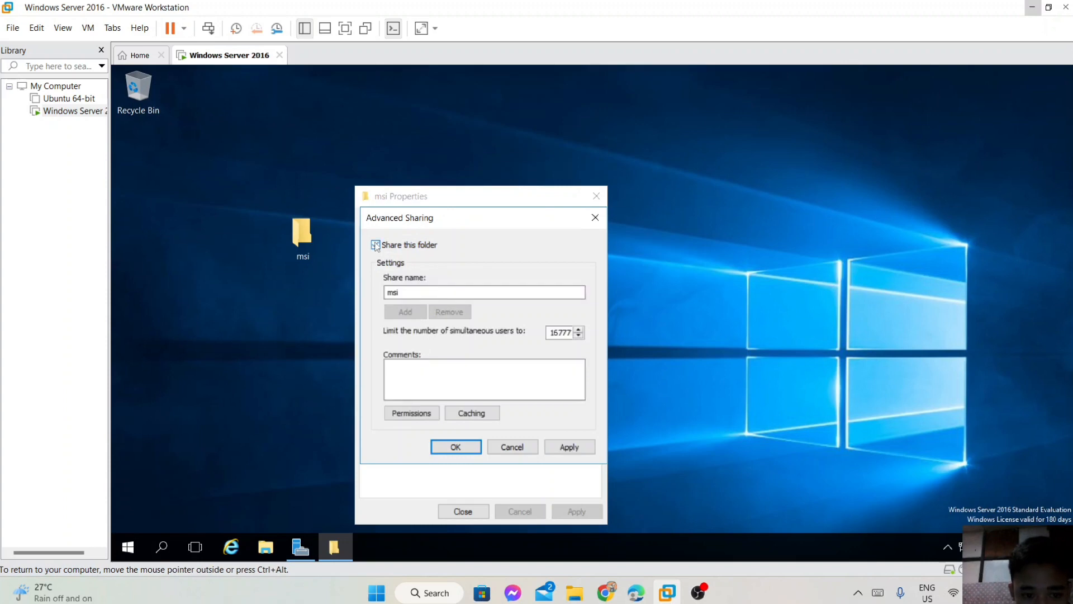
pyautogui.click(596, 218)
pyautogui.click(596, 197)
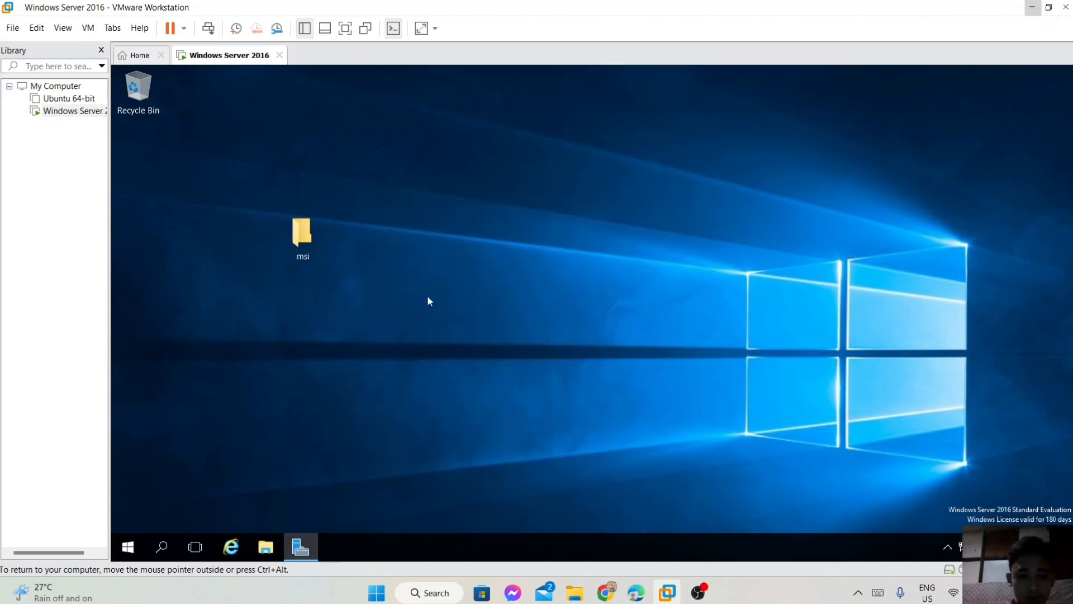
# Share msi under the hidden name msi$ (\\BULSU\msi$) and restore Server Manager.
pyautogui.rightClick(306, 244)
pyautogui.click(340, 481)
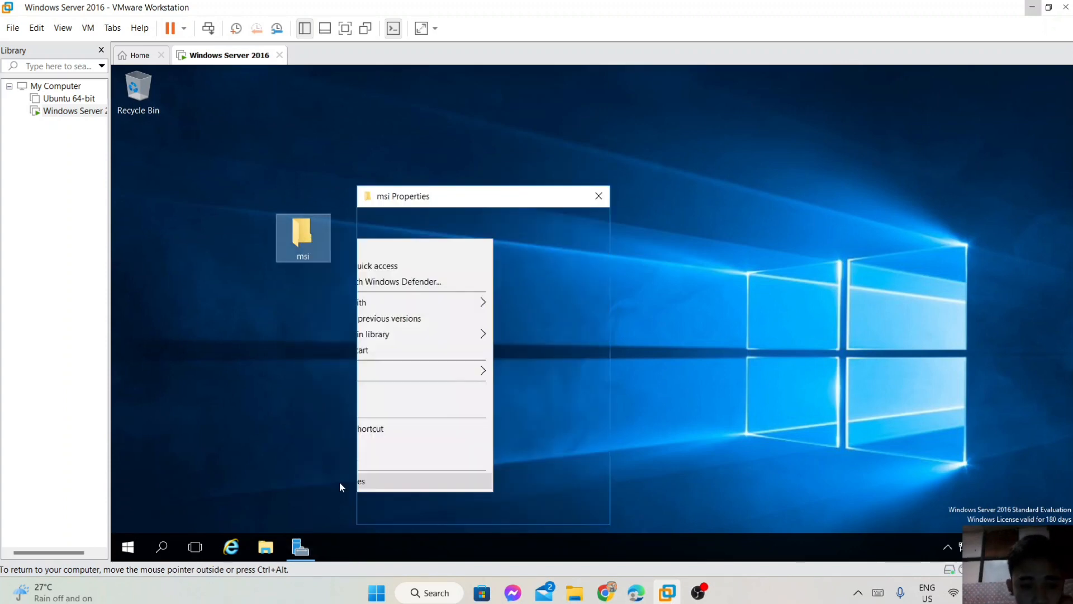
pyautogui.click(414, 221)
pyautogui.click(418, 386)
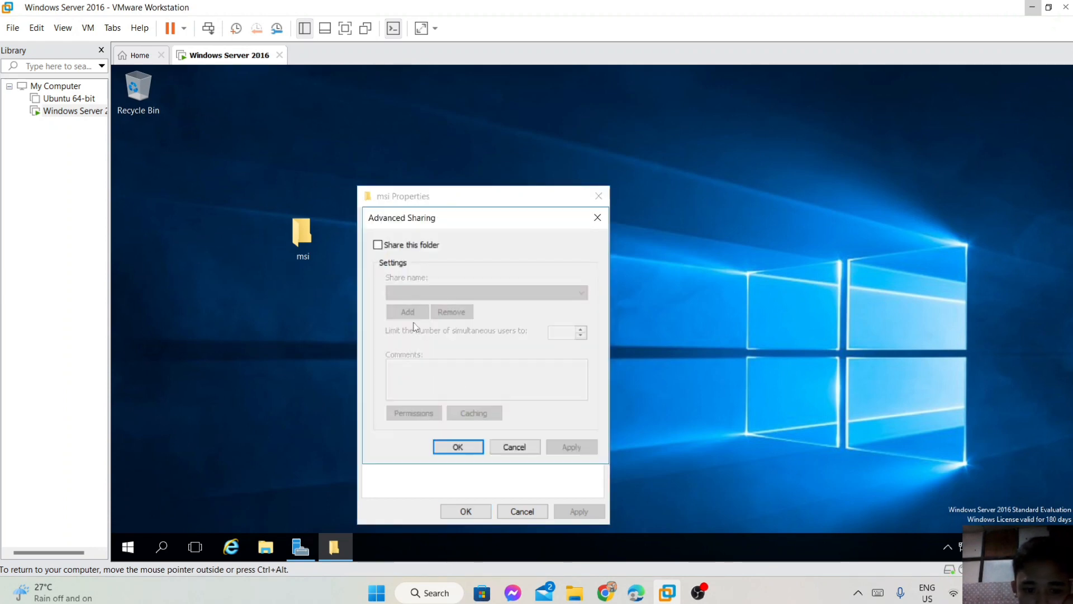
pyautogui.click(379, 246)
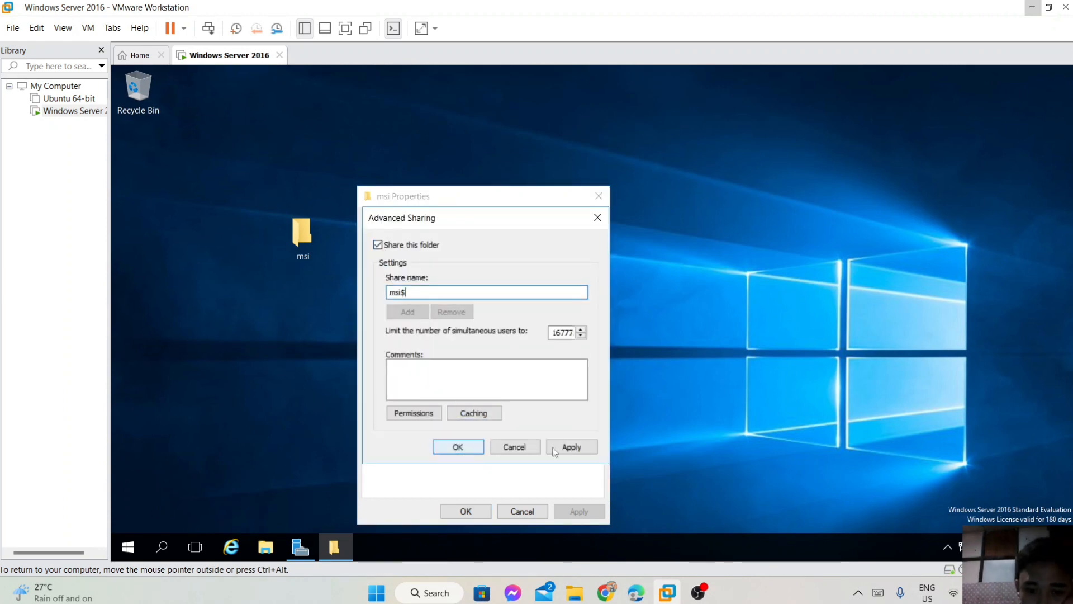
pyautogui.click(470, 449)
pyautogui.moveTo(431, 297); pyautogui.dragTo(377, 297)
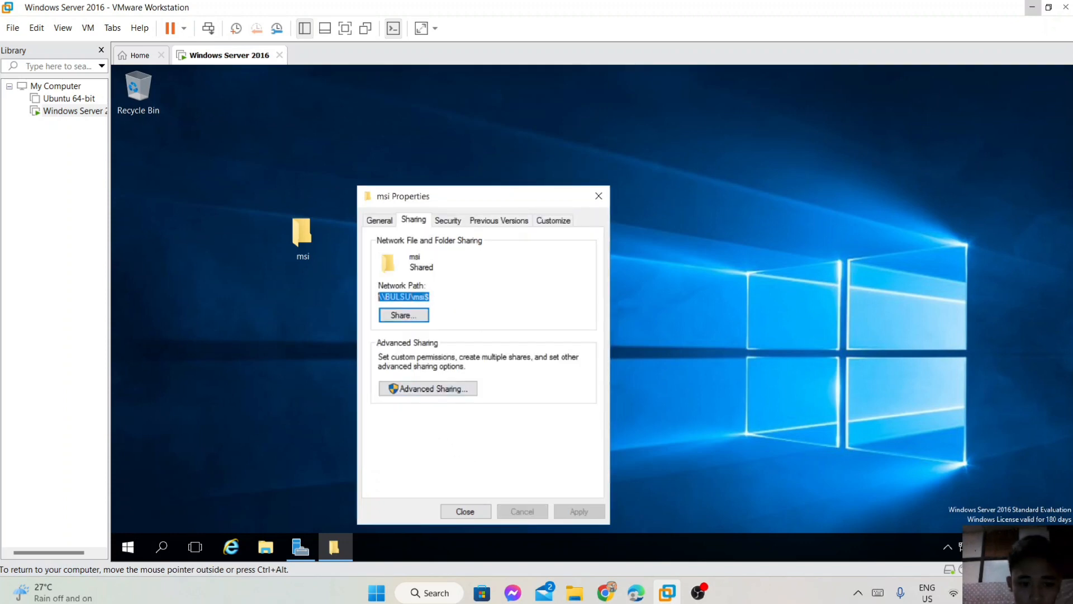
pyautogui.click(468, 509)
pyautogui.click(301, 546)
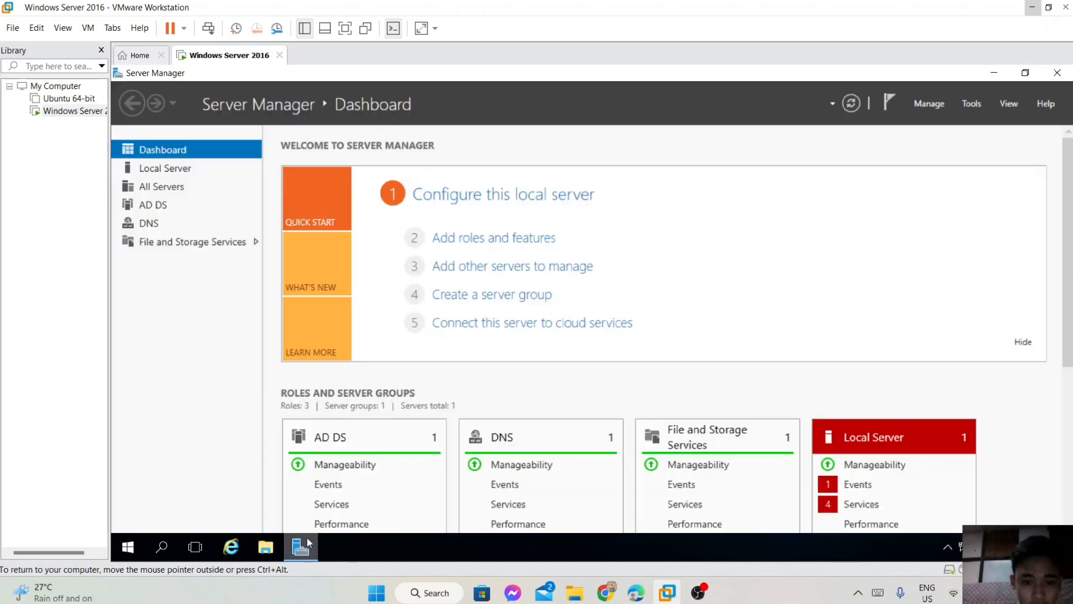
# Launch Active Directory Users and Computers from Tools, then close it.
pyautogui.click(962, 106)
pyautogui.click(942, 185)
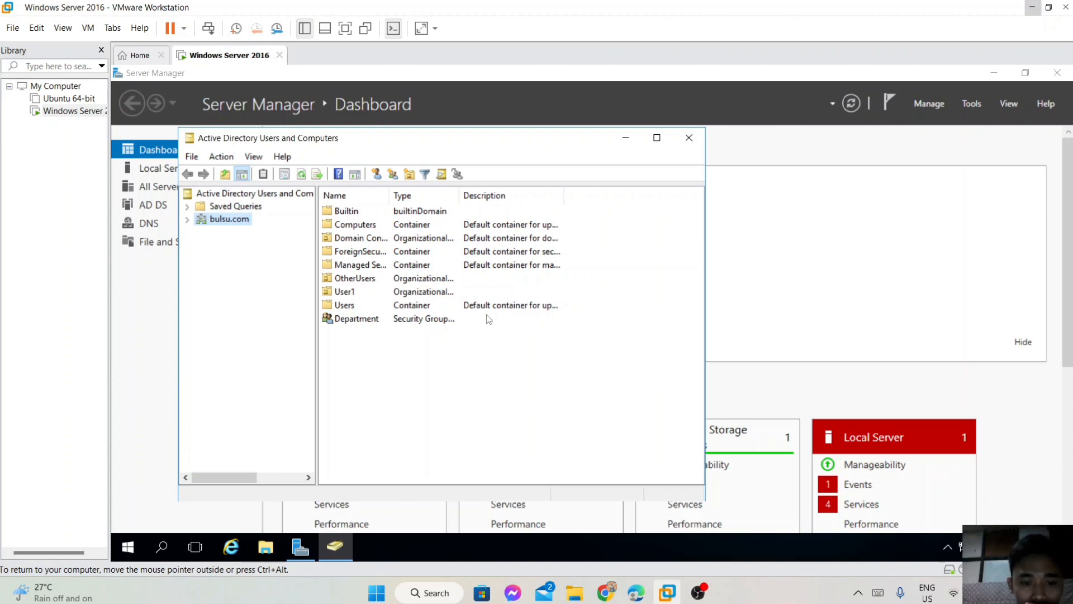
pyautogui.click(688, 138)
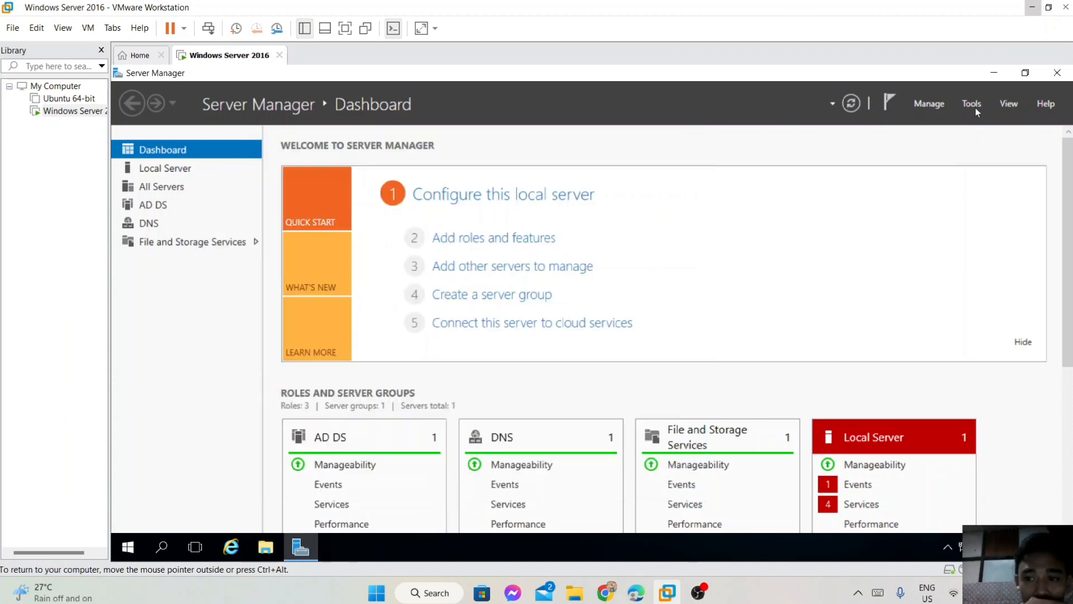
# Open Group Policy Management and expand Forest > Domains down to bulsu.com.
pyautogui.click(973, 104)
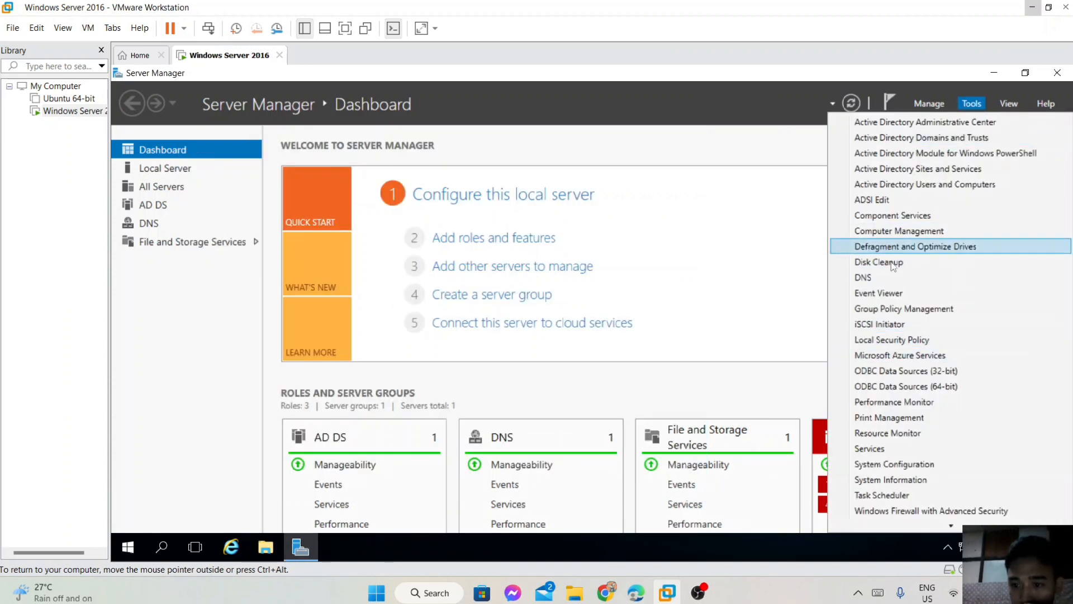
pyautogui.click(872, 309)
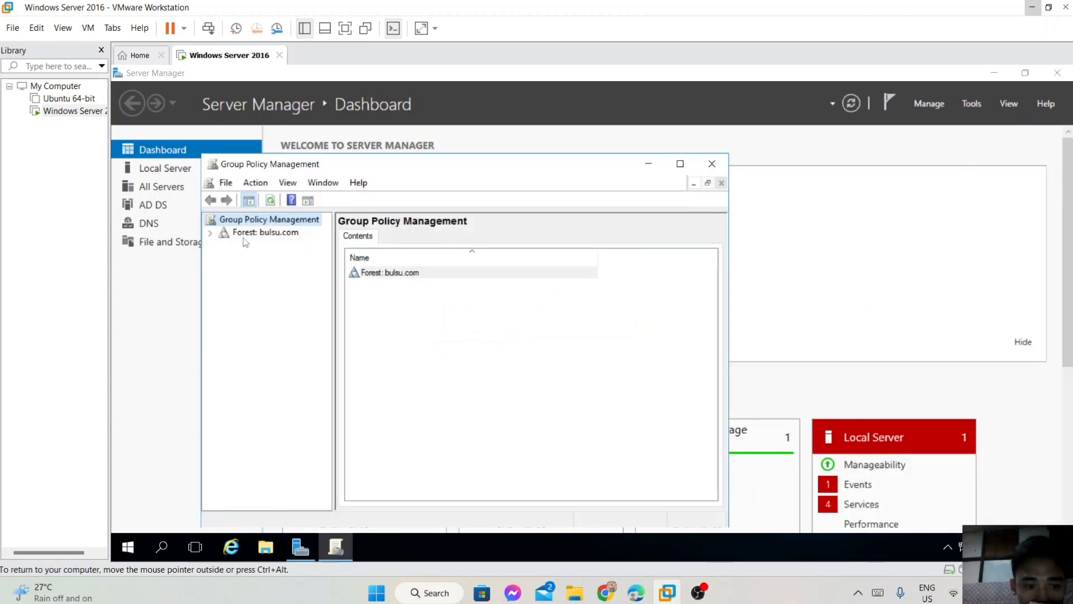
pyautogui.click(266, 234)
pyautogui.click(224, 245)
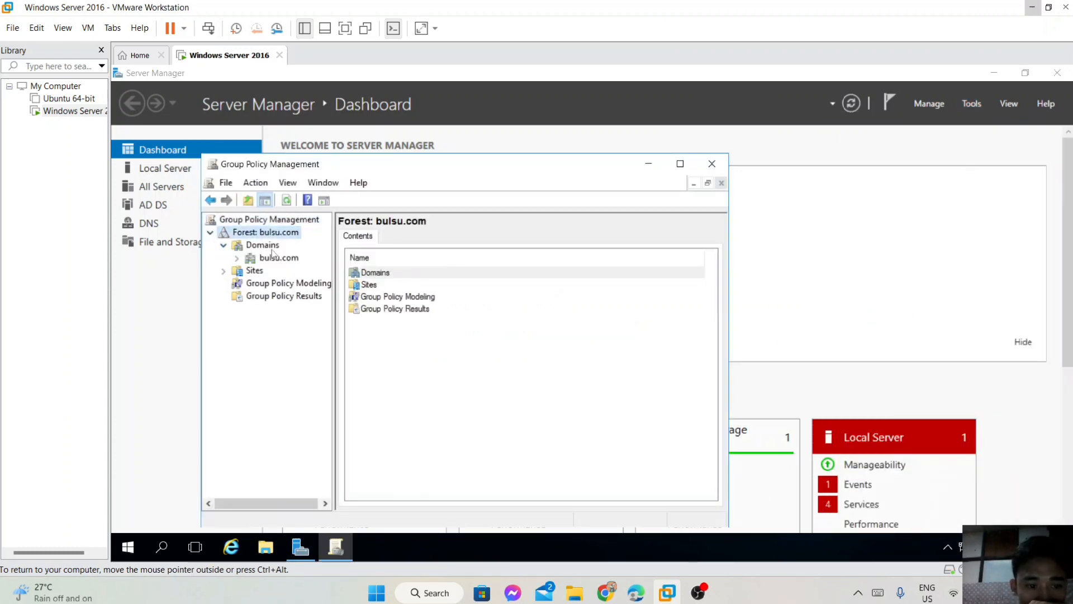
pyautogui.click(237, 257)
pyautogui.click(278, 258)
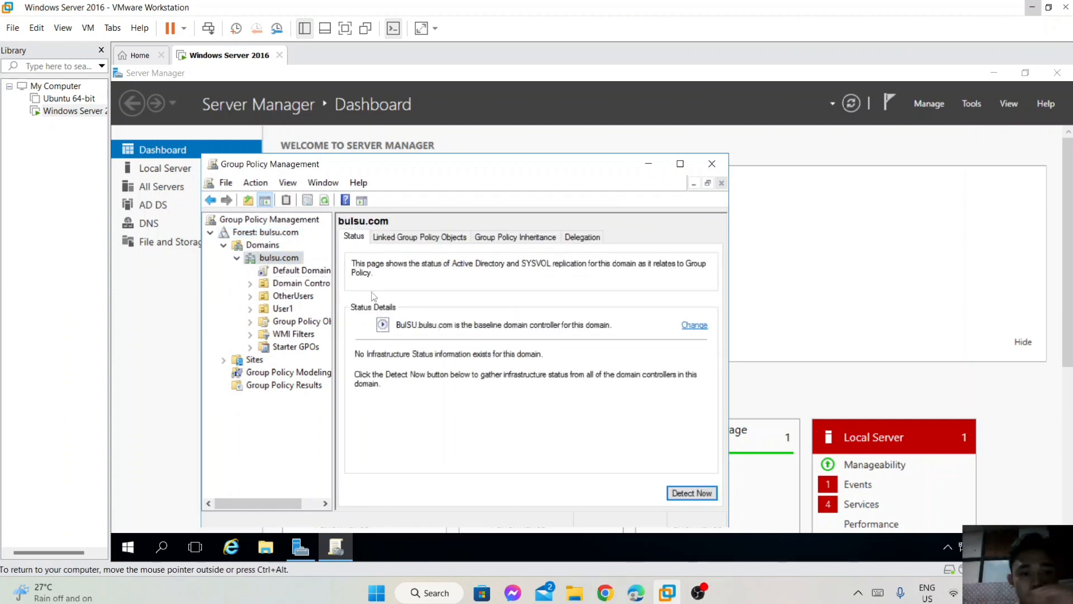
# Create a new GPO named Firefox under bulsu.com's Group Policy Objects.
pyautogui.click(250, 283)
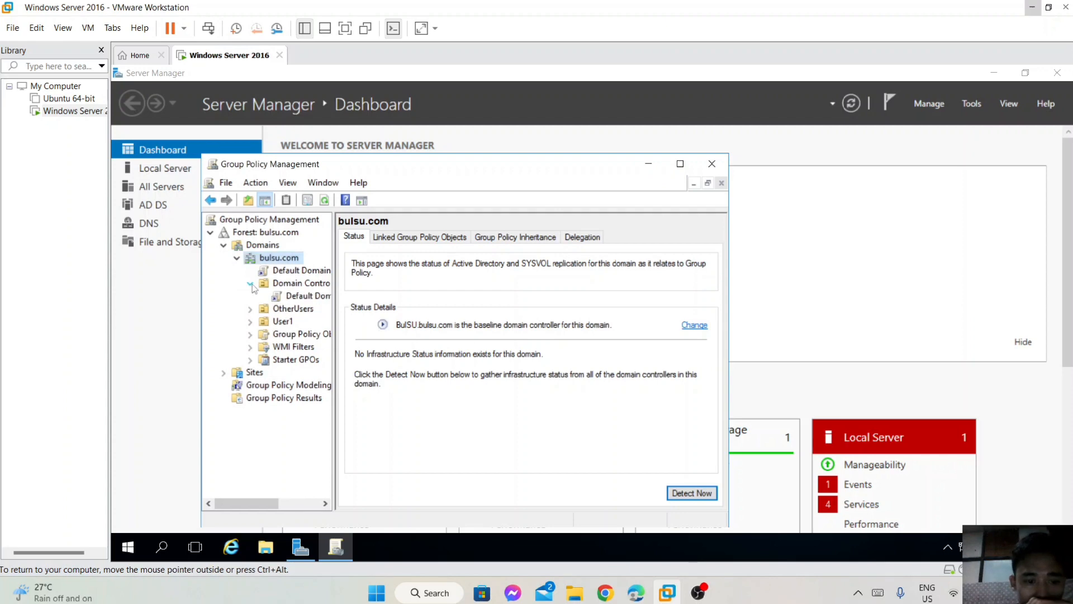
pyautogui.click(302, 296)
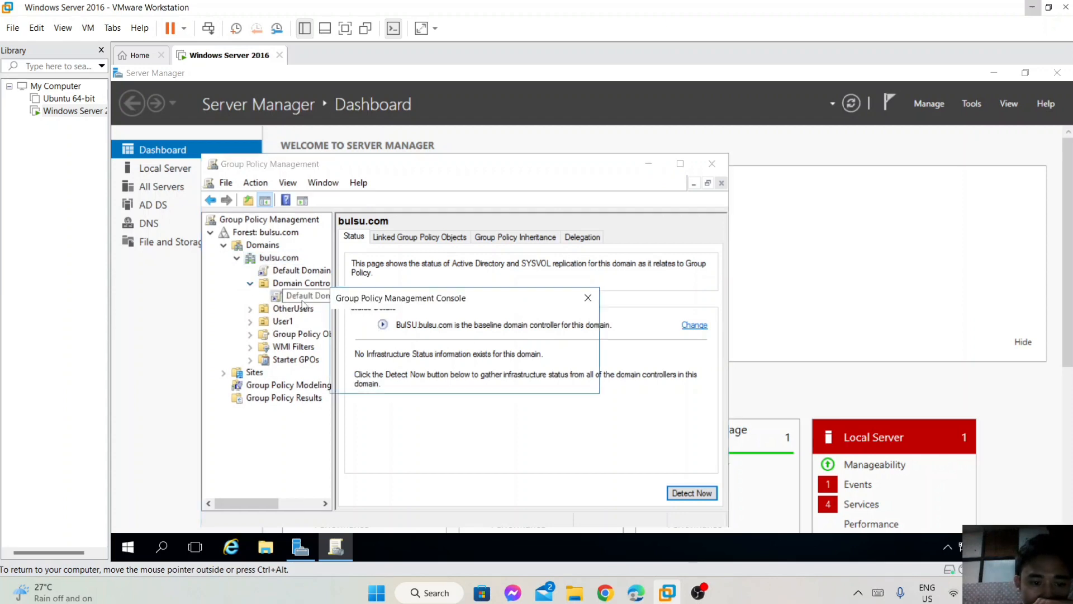
pyautogui.click(588, 299)
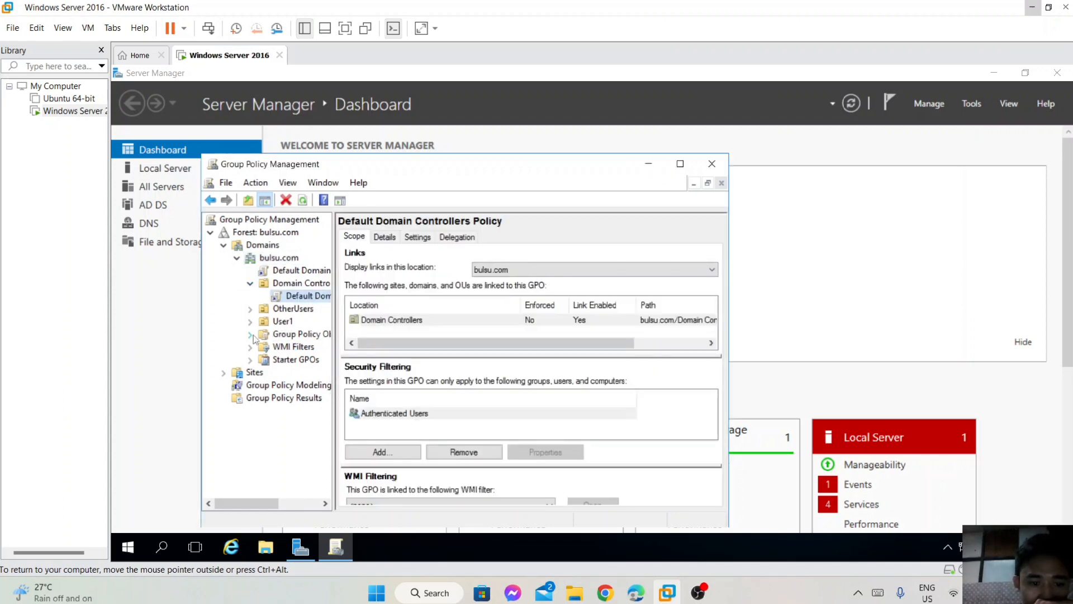
pyautogui.click(250, 334)
pyautogui.click(295, 333)
pyautogui.rightClick(295, 334)
pyautogui.click(343, 347)
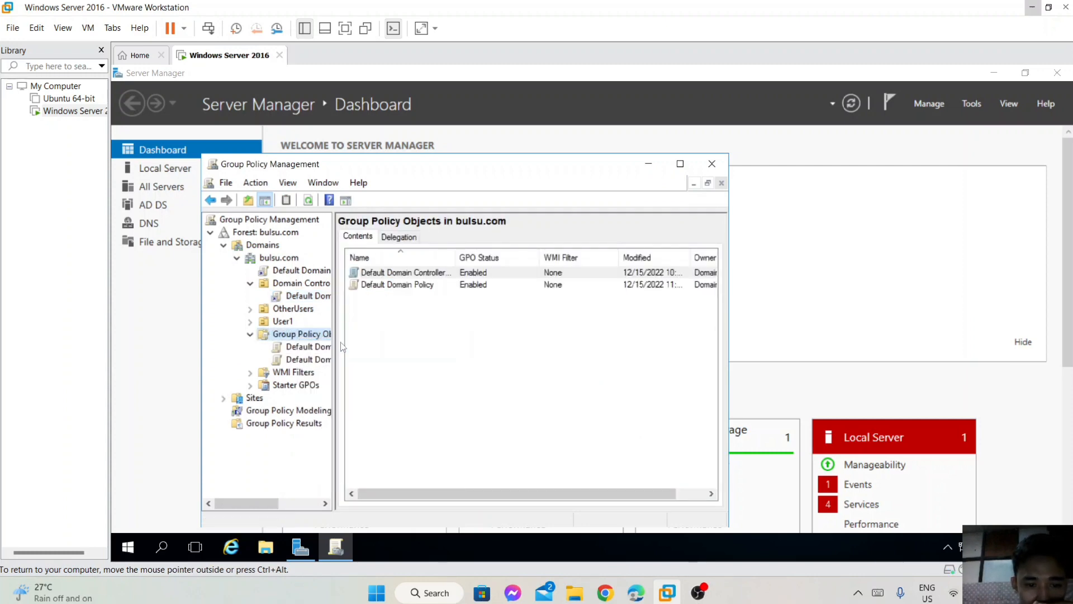
pyautogui.write('Firefox')
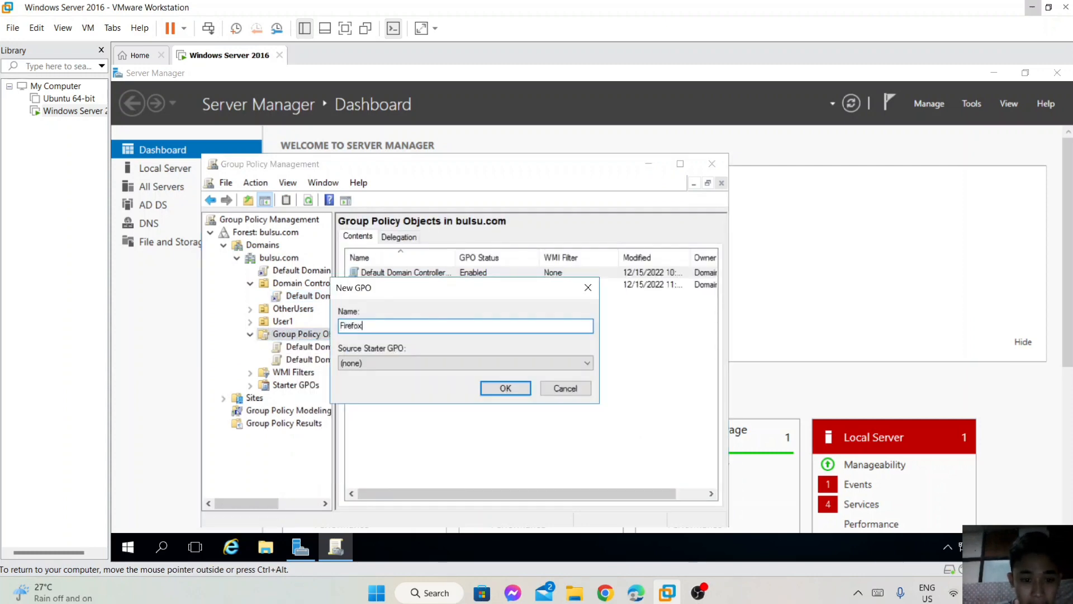
pyautogui.click(505, 388)
# Open the Firefox GPO in Group Policy Management Editor.
pyautogui.click(370, 296)
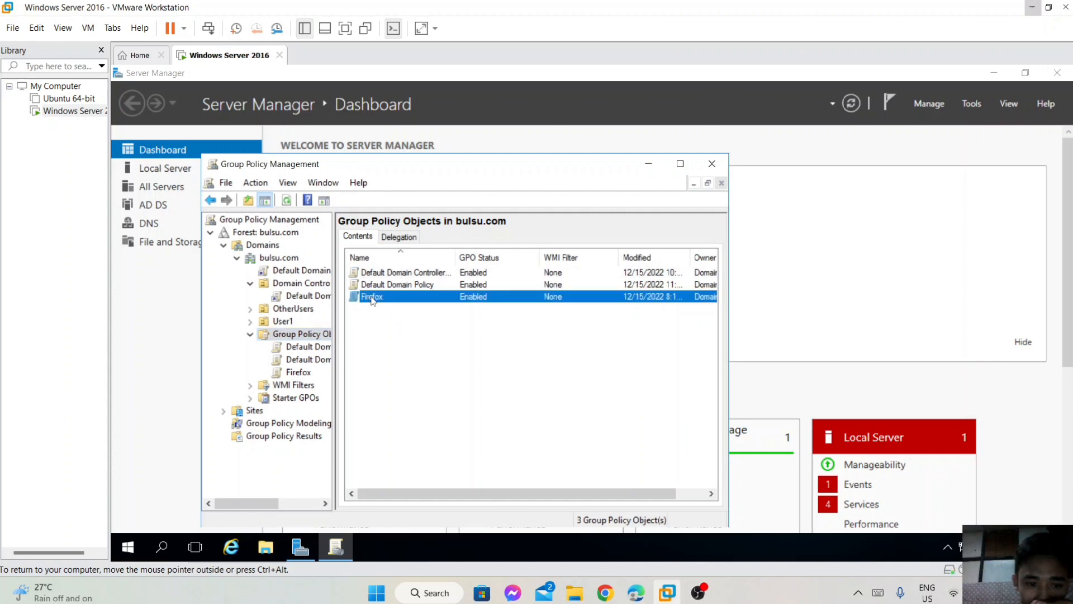
pyautogui.rightClick(371, 296)
pyautogui.click(396, 302)
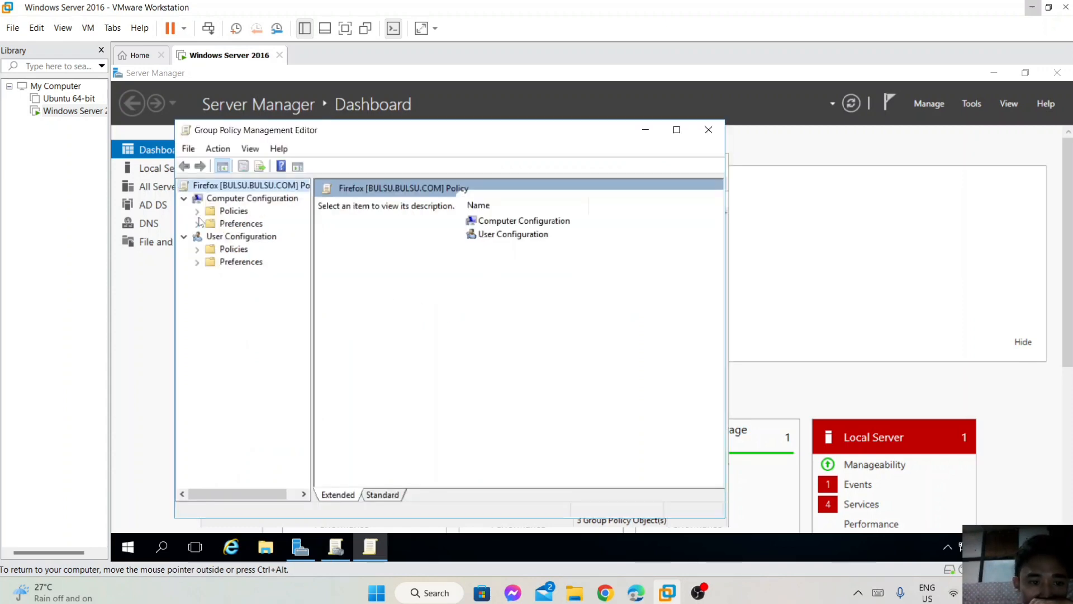
# Add Firefox Setup 14.0.1 from \\BULSU\msi$ as a new Computer Configuration software installation package.
pyautogui.click(197, 211)
pyautogui.click(210, 224)
pyautogui.click(289, 240)
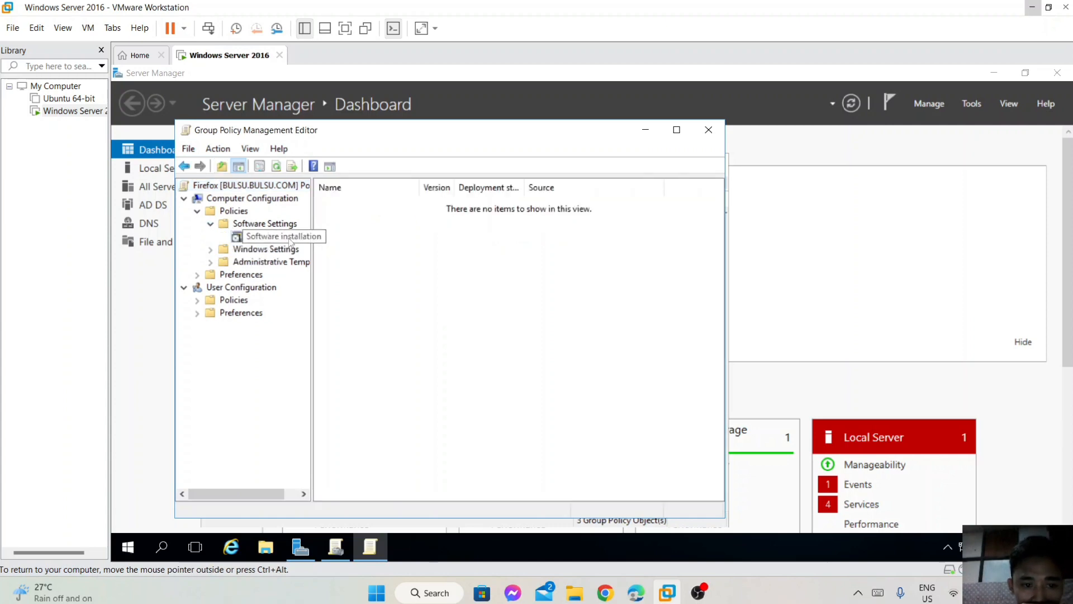
pyautogui.rightClick(290, 240)
pyautogui.moveTo(319, 247)
pyautogui.click(425, 246)
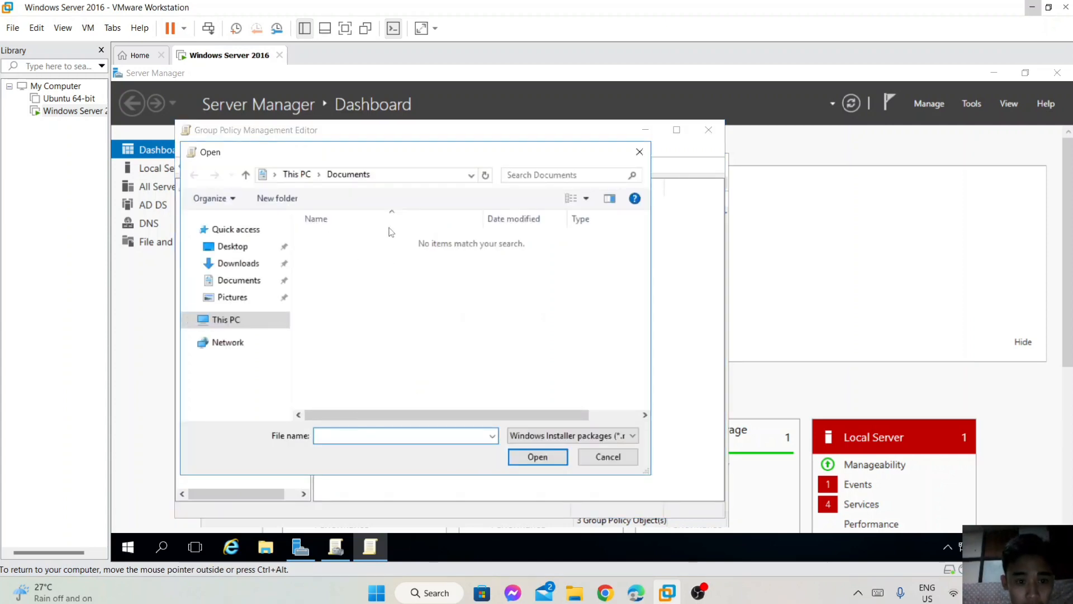
pyautogui.click(393, 175)
pyautogui.write('\\BULSU\\msi$')
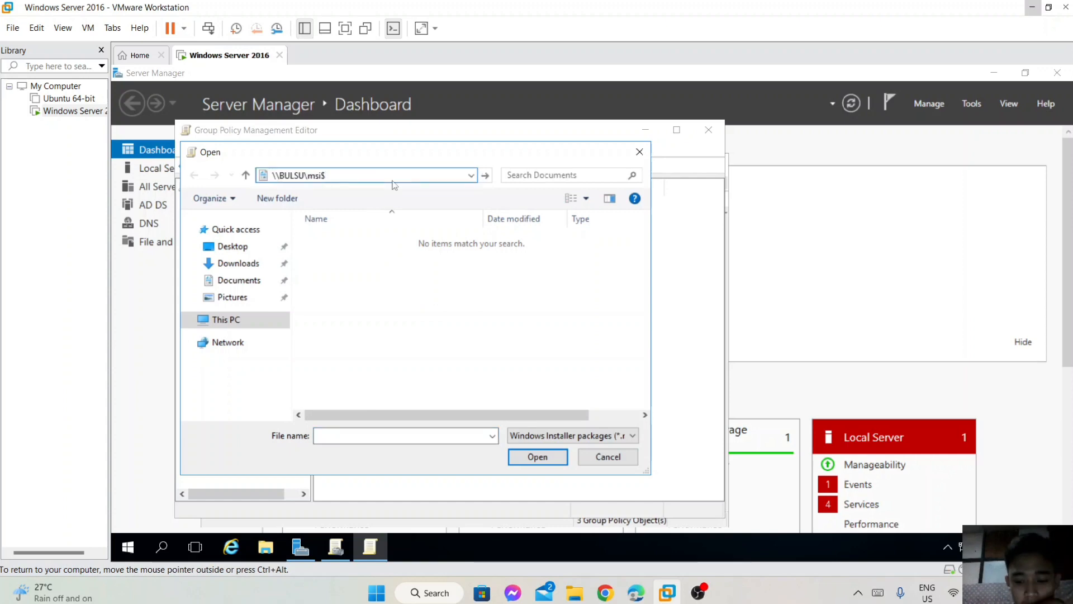
pyautogui.press('Return')
pyautogui.click(385, 239)
pyautogui.click(537, 456)
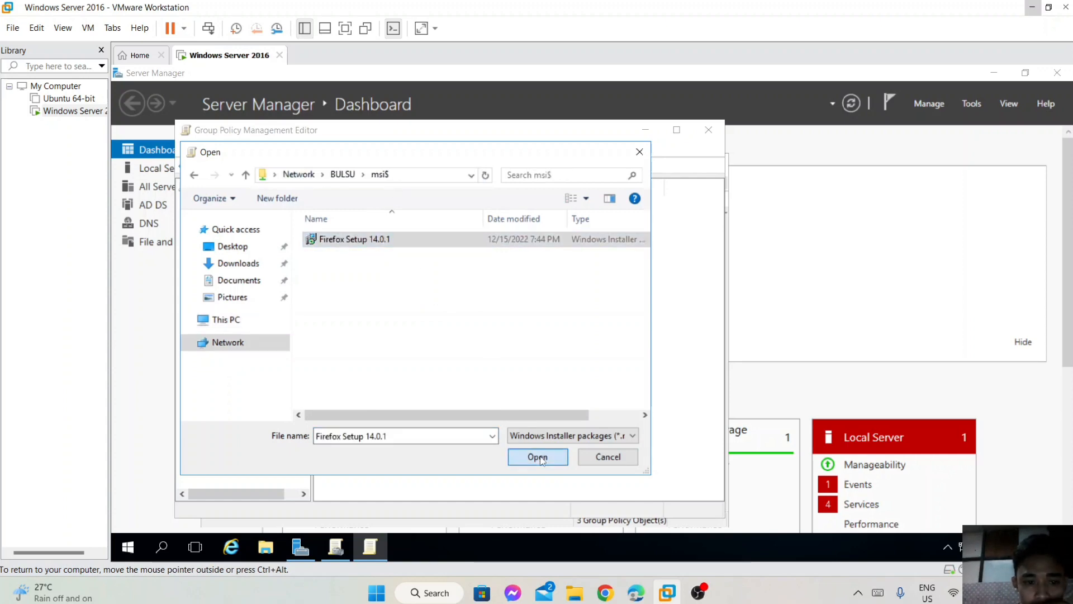
# Use Advanced deployment, confirm Mozilla Firefox 14.0.1 as Assigned, and close the editor.
pyautogui.click(382, 323)
pyautogui.click(478, 386)
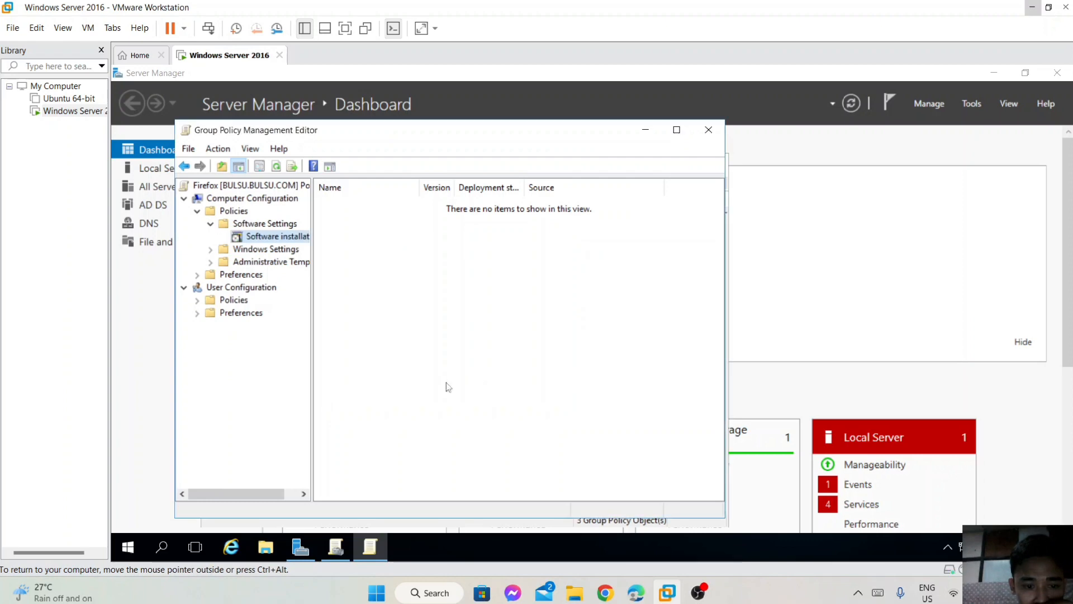
pyautogui.click(252, 166)
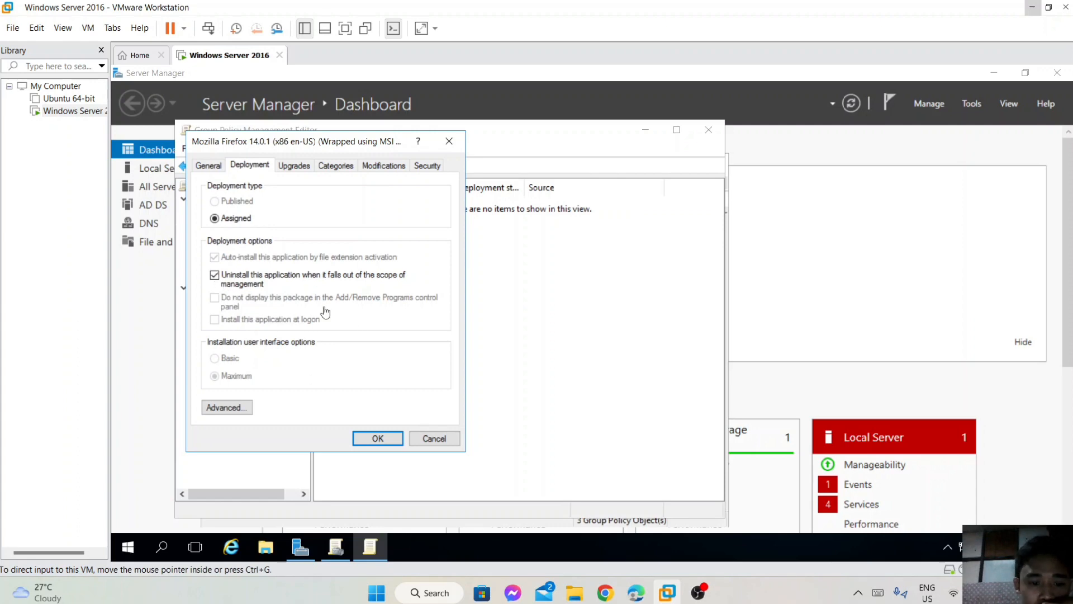
pyautogui.click(384, 439)
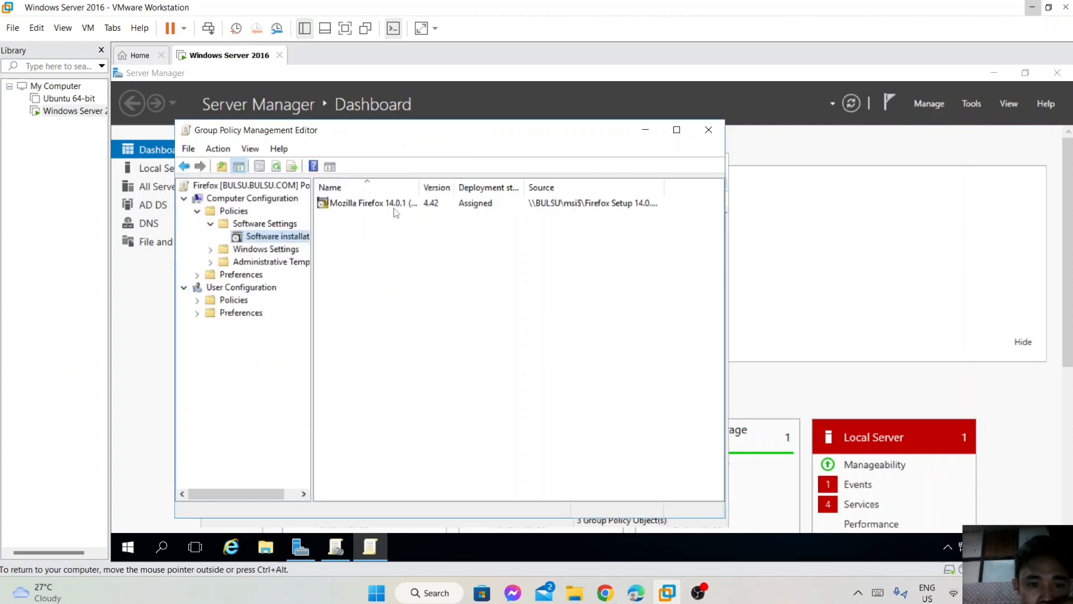
pyautogui.click(402, 205)
pyautogui.click(575, 305)
pyautogui.click(709, 130)
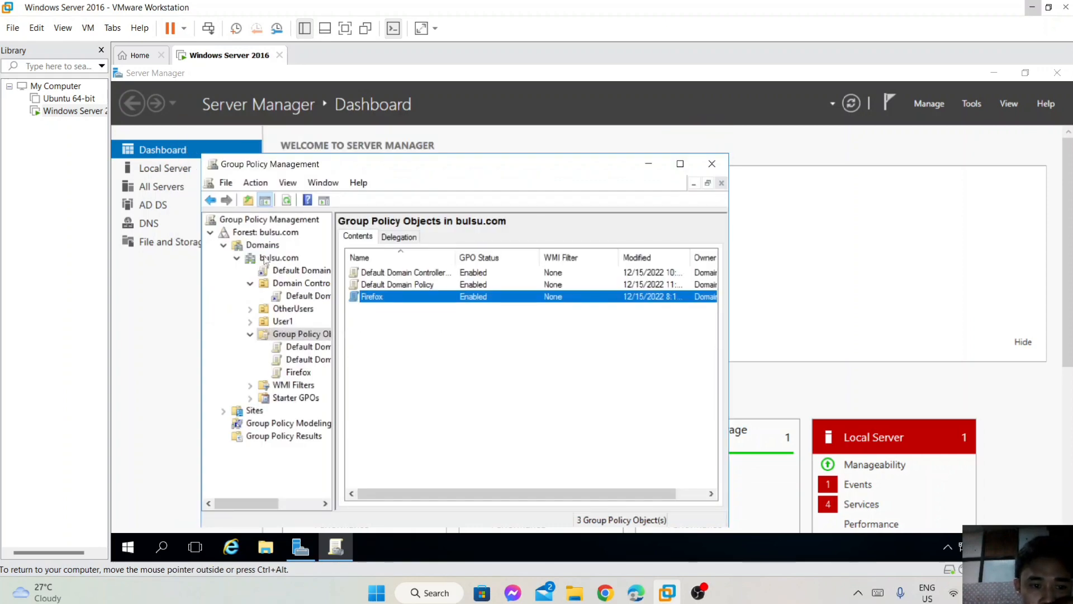
# Link the existing Firefox GPO to the bulsu.com domain.
pyautogui.rightClick(266, 260)
pyautogui.click(339, 281)
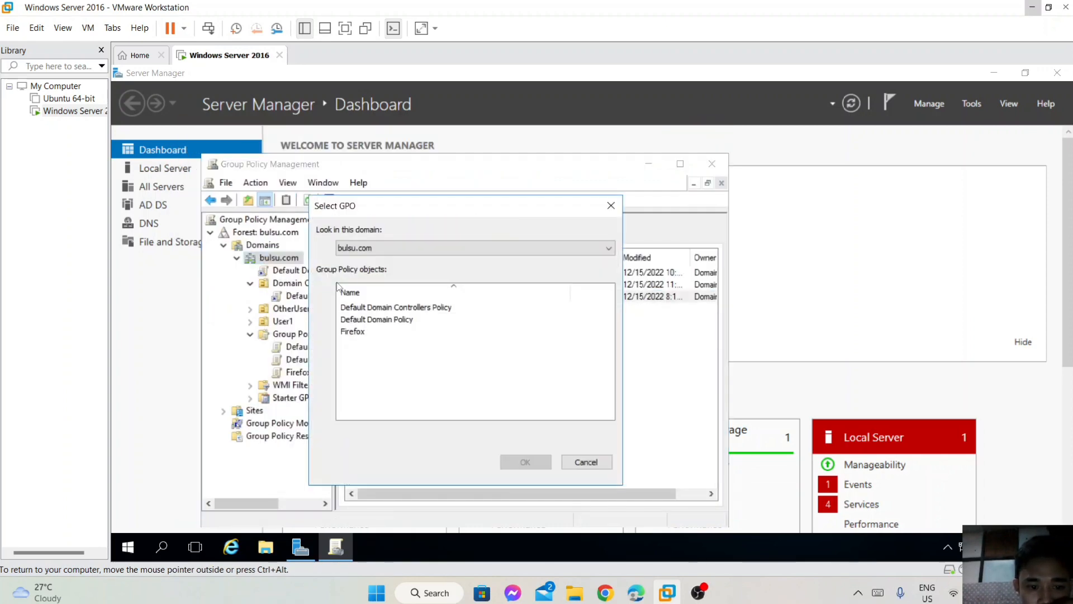
pyautogui.click(352, 331)
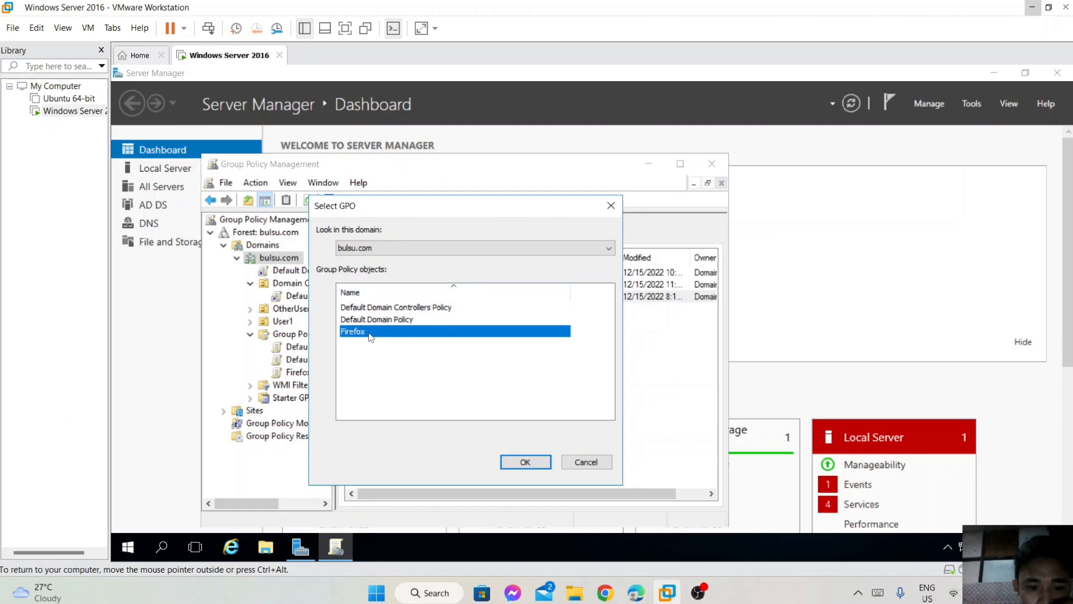
pyautogui.click(525, 461)
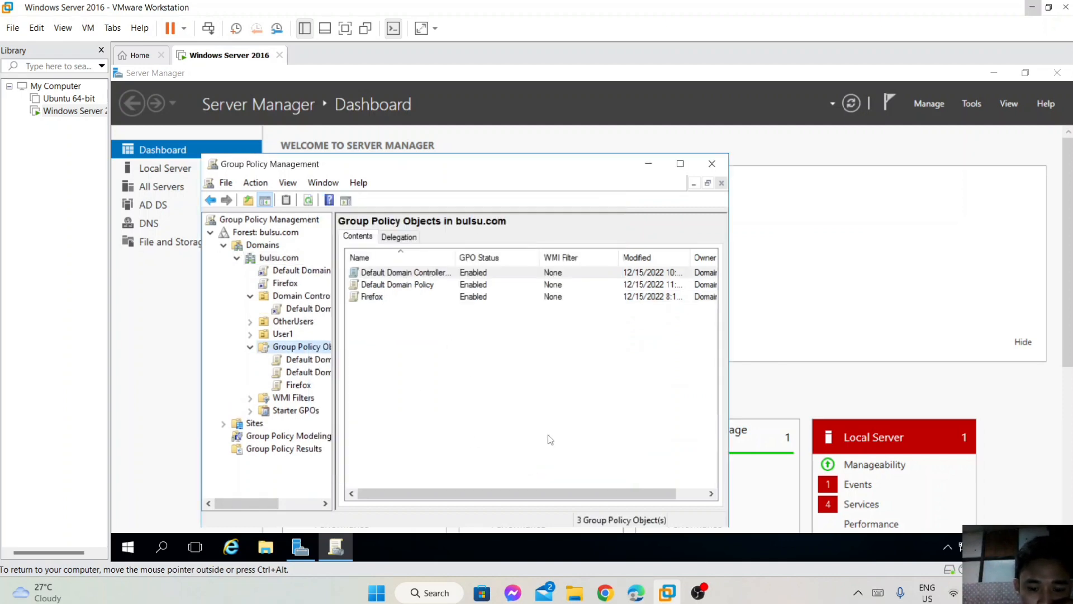
# Review the Firefox GPO's Scope, Settings, Delegation and Status tabs, then close the console.
pyautogui.click(301, 384)
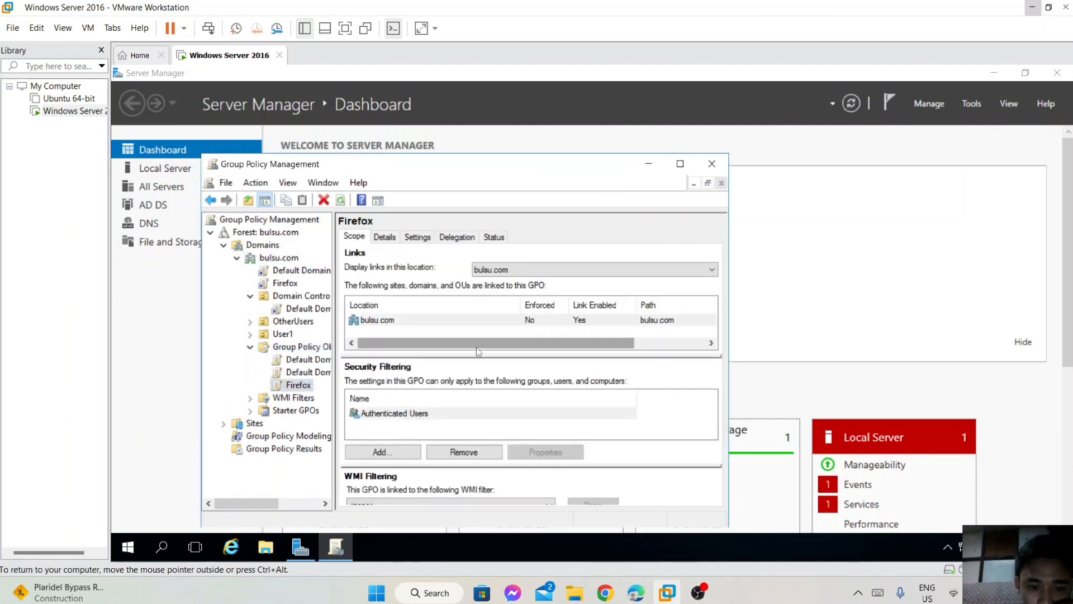
pyautogui.click(418, 236)
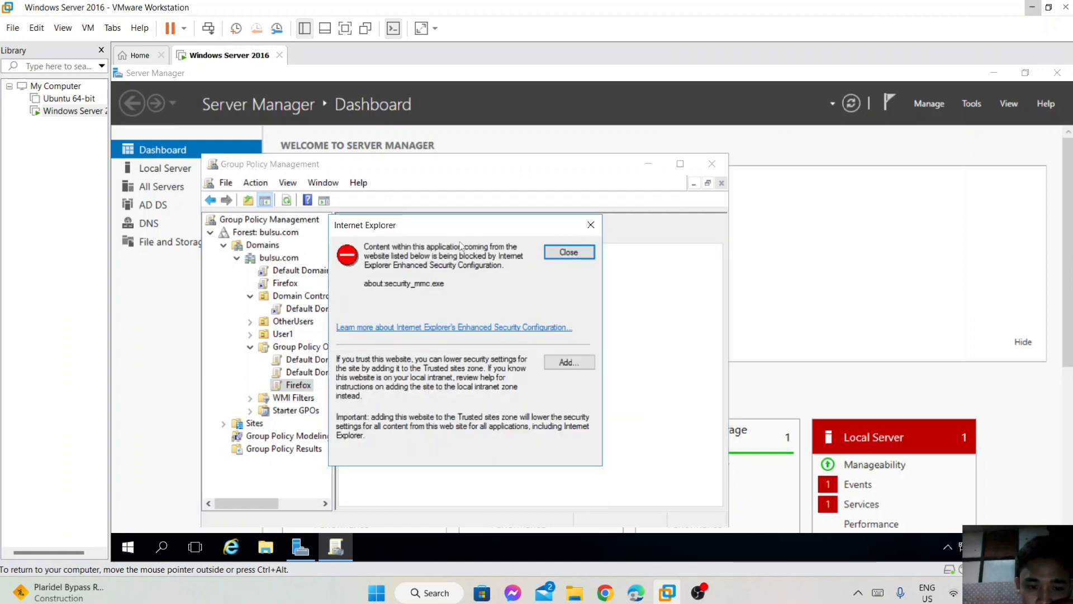
pyautogui.click(577, 251)
pyautogui.click(456, 237)
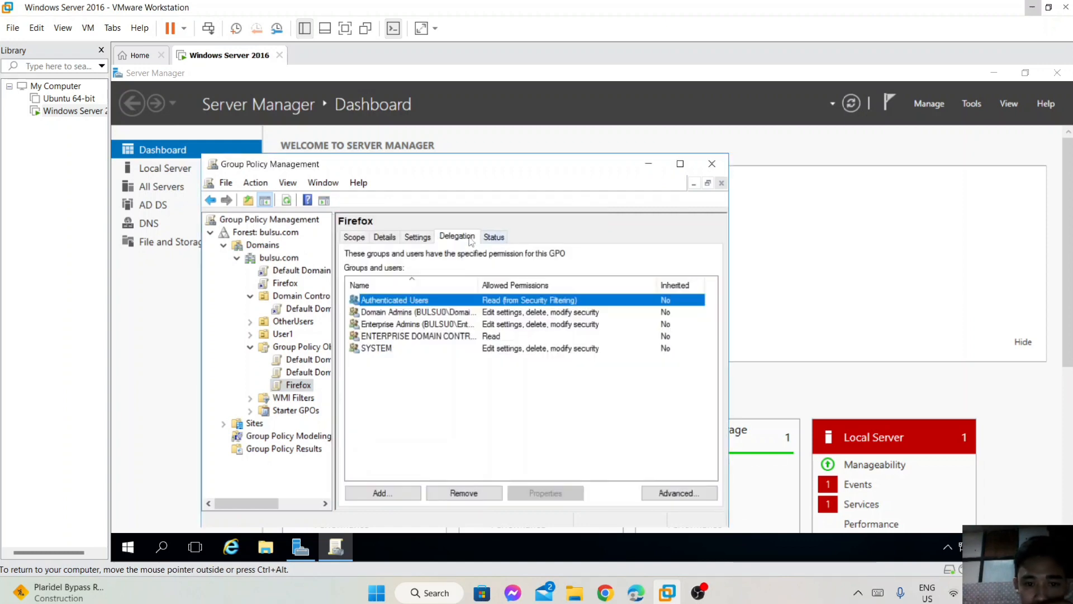
pyautogui.click(494, 236)
pyautogui.click(712, 164)
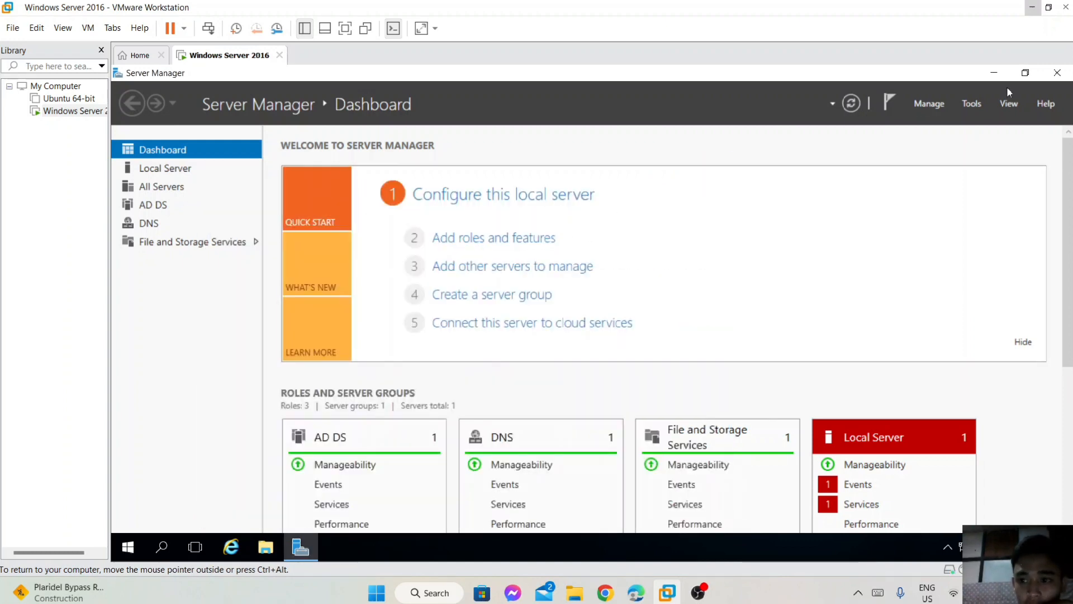
# Close Server Manager and restart the server, accepting the shutdown reason.
pyautogui.click(1057, 73)
pyautogui.click(128, 546)
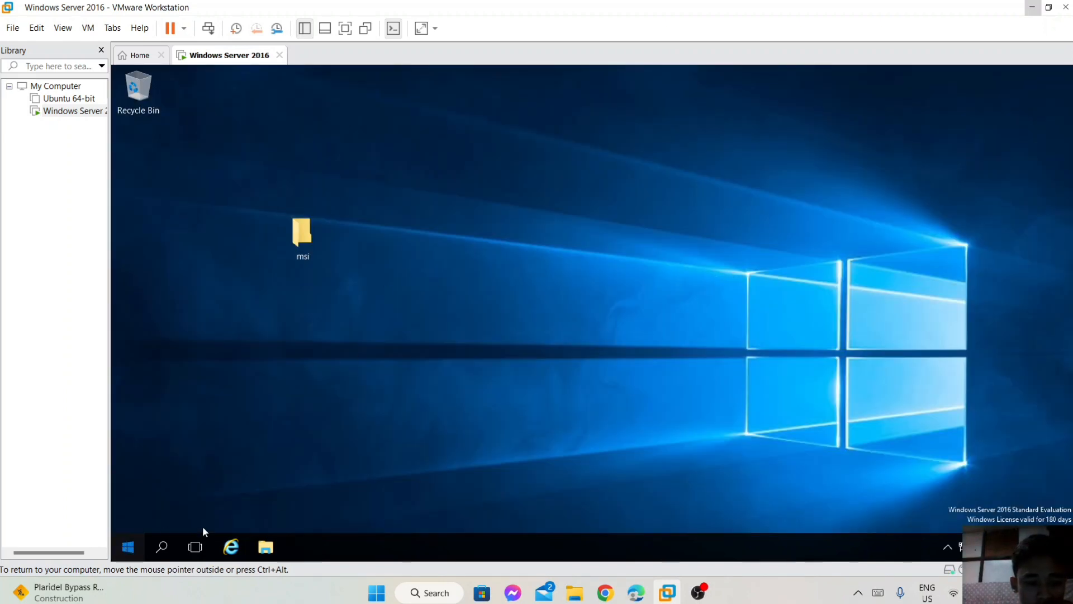
pyautogui.click(128, 516)
pyautogui.click(147, 479)
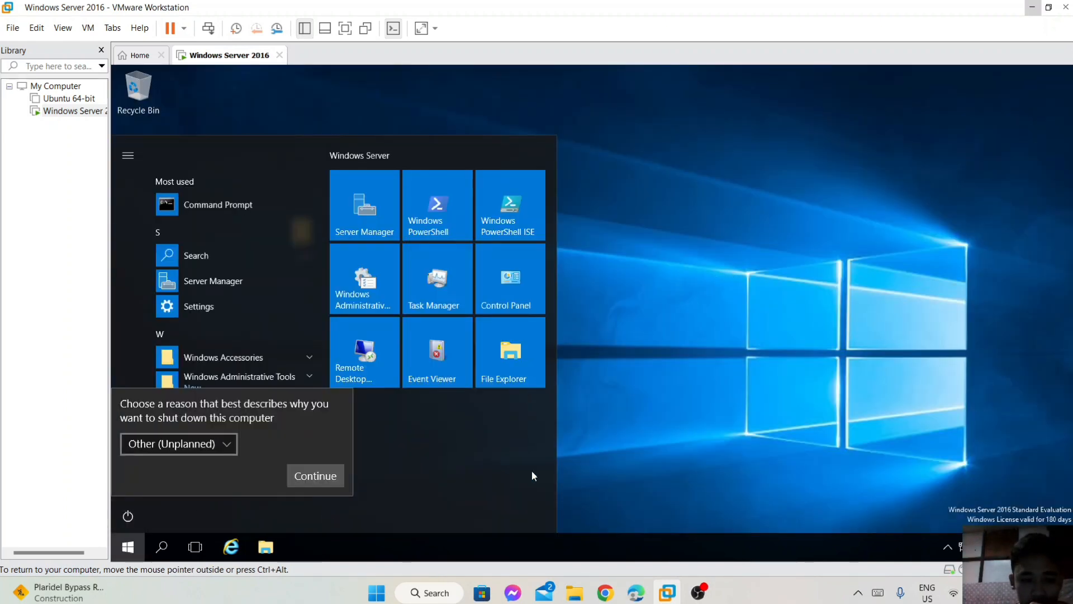
pyautogui.click(337, 478)
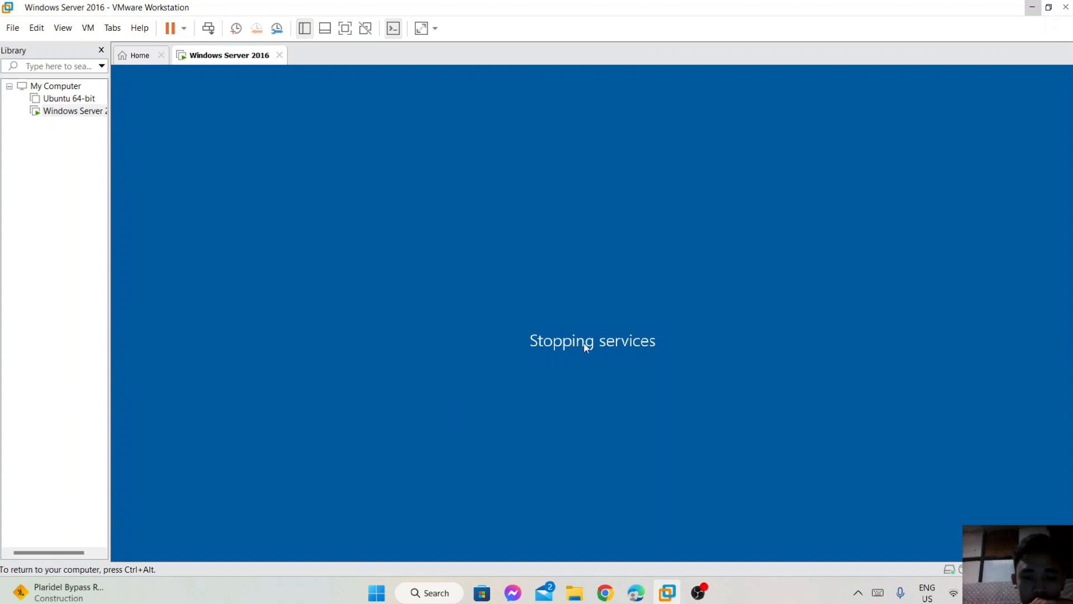
pyautogui.click(698, 592)
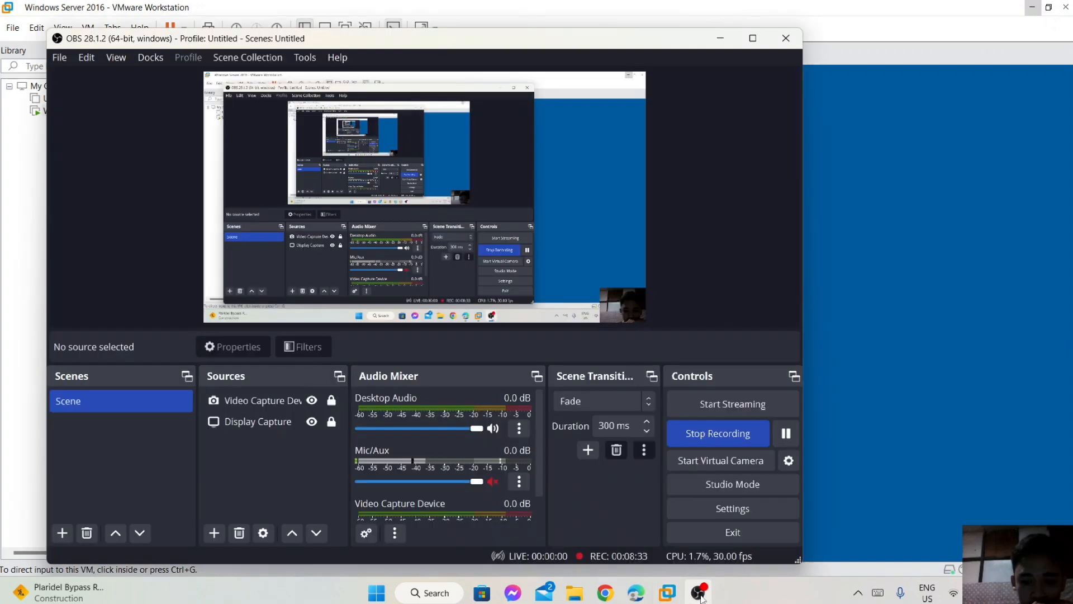
pyautogui.click(729, 39)
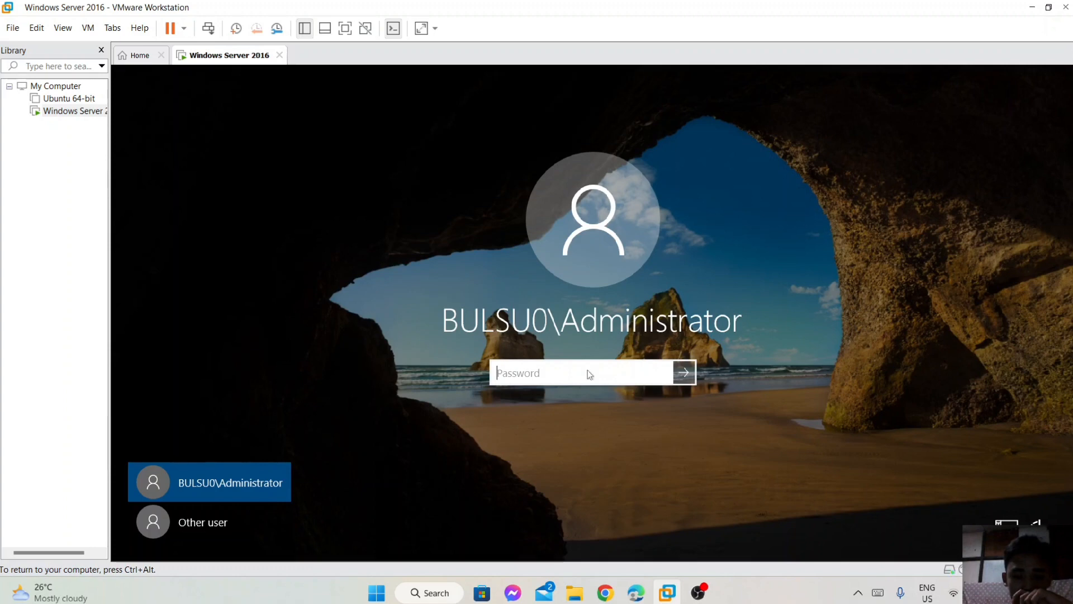
# Sign in as Administrator with the account password and show the desktop.
pyautogui.write('*********')
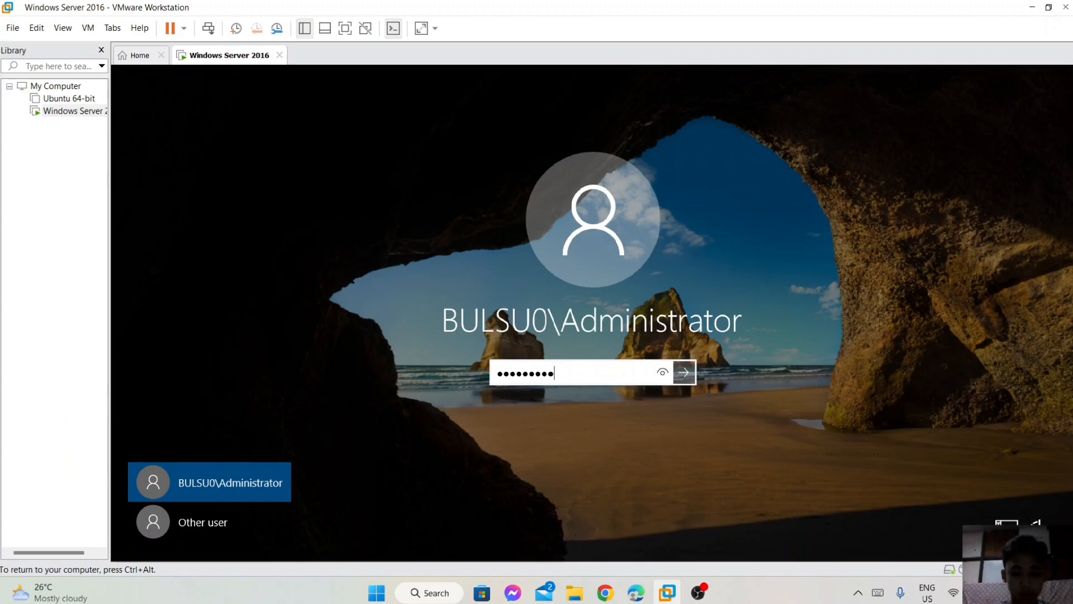
pyautogui.press('Return')
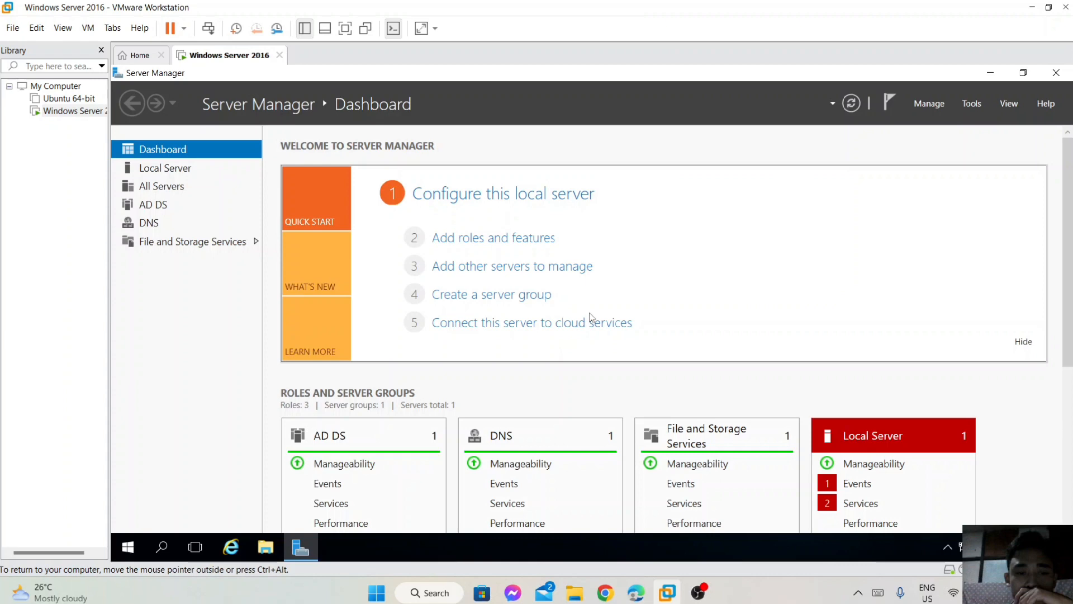
pyautogui.press('super+d')
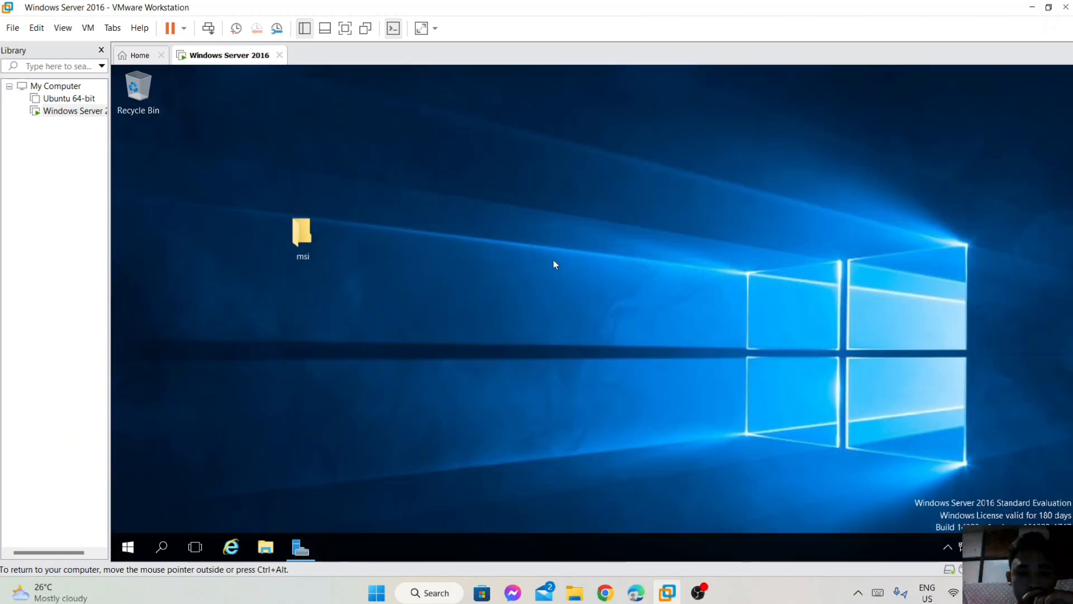
# Find Command Prompt through Start search and run gpupdate /force on the server.
pyautogui.click(169, 537)
pyautogui.write('co')
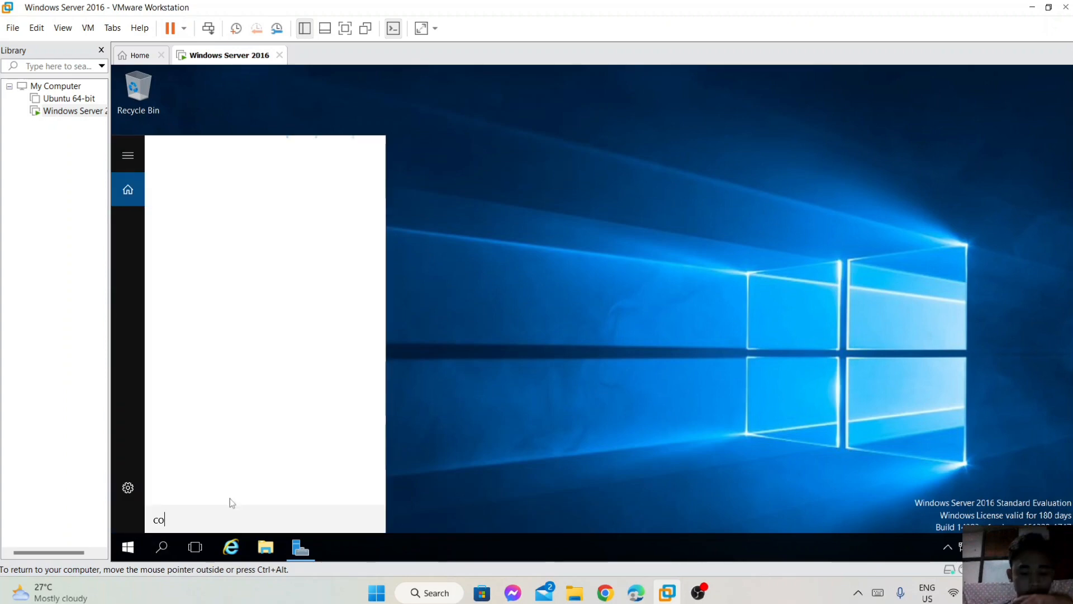
pyautogui.write('mmand pro')
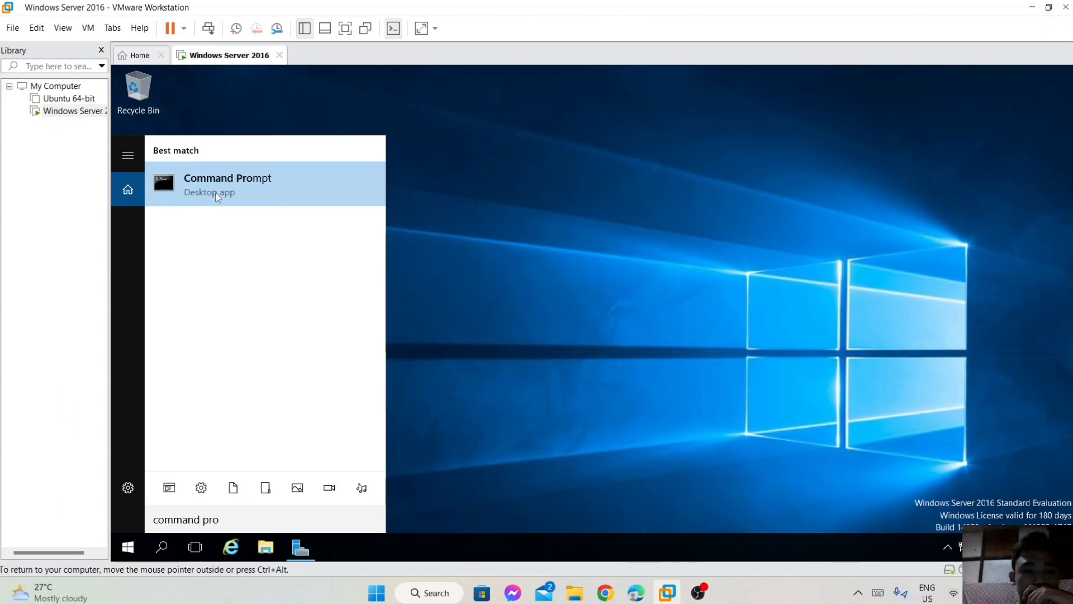
pyautogui.click(217, 197)
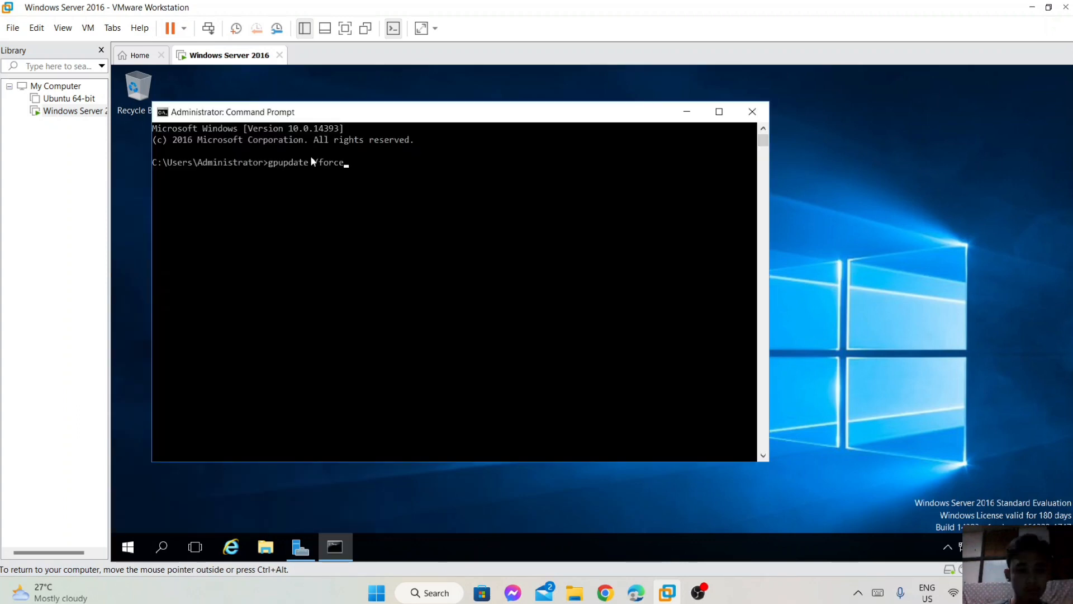
pyautogui.press('Return')
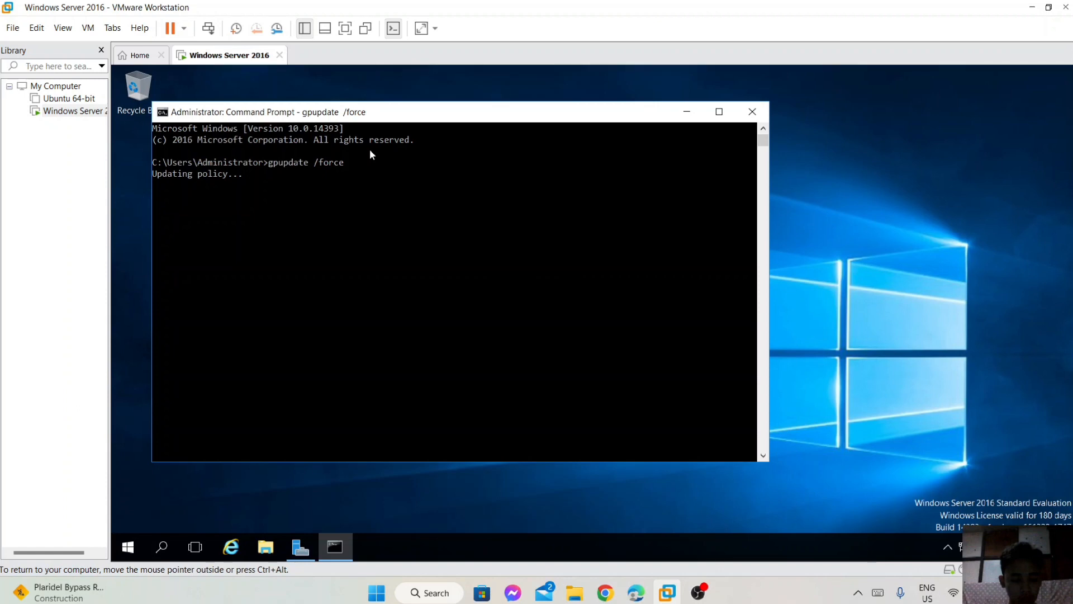
pyautogui.press('super+shift+s')
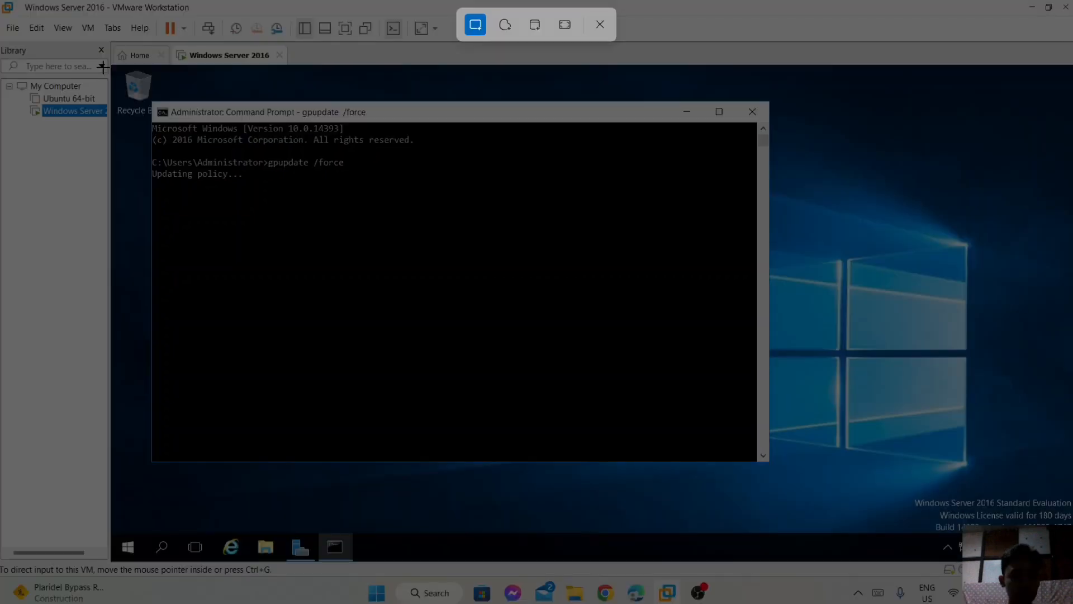
pyautogui.press('Escape')
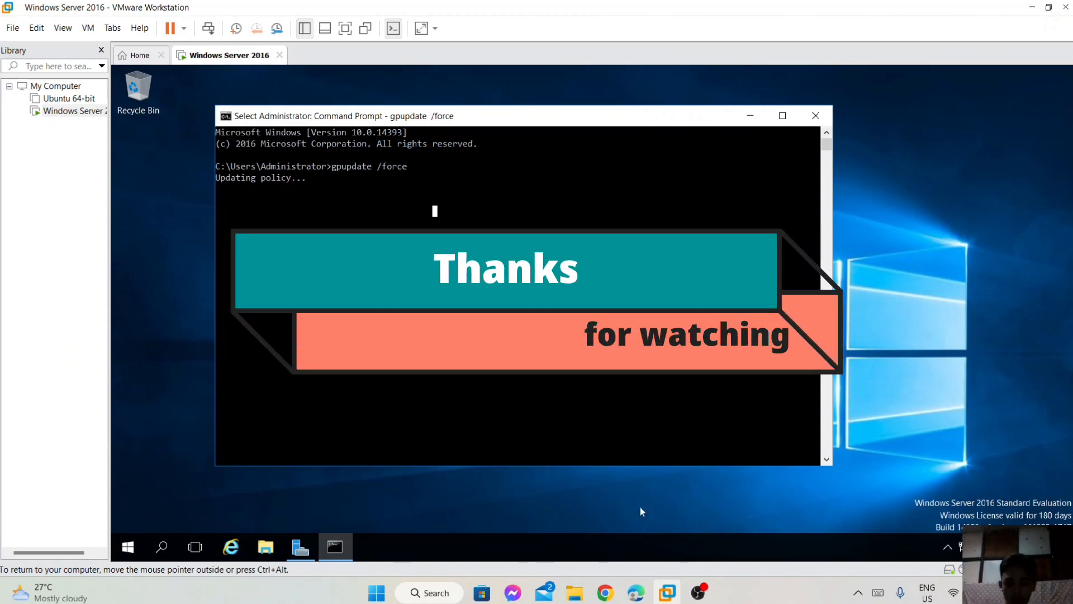
pyautogui.click(699, 592)
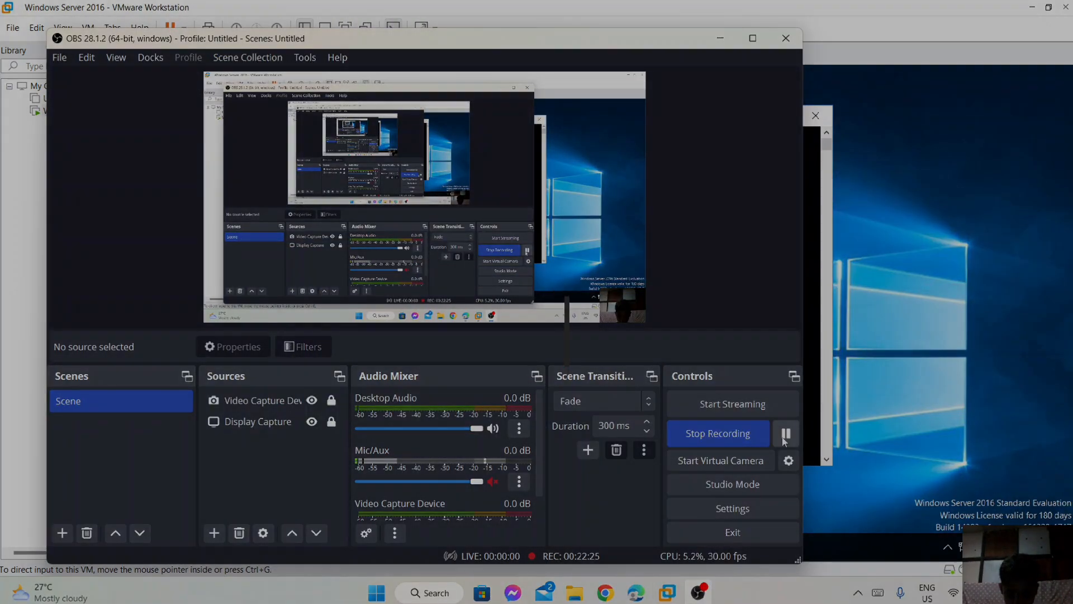